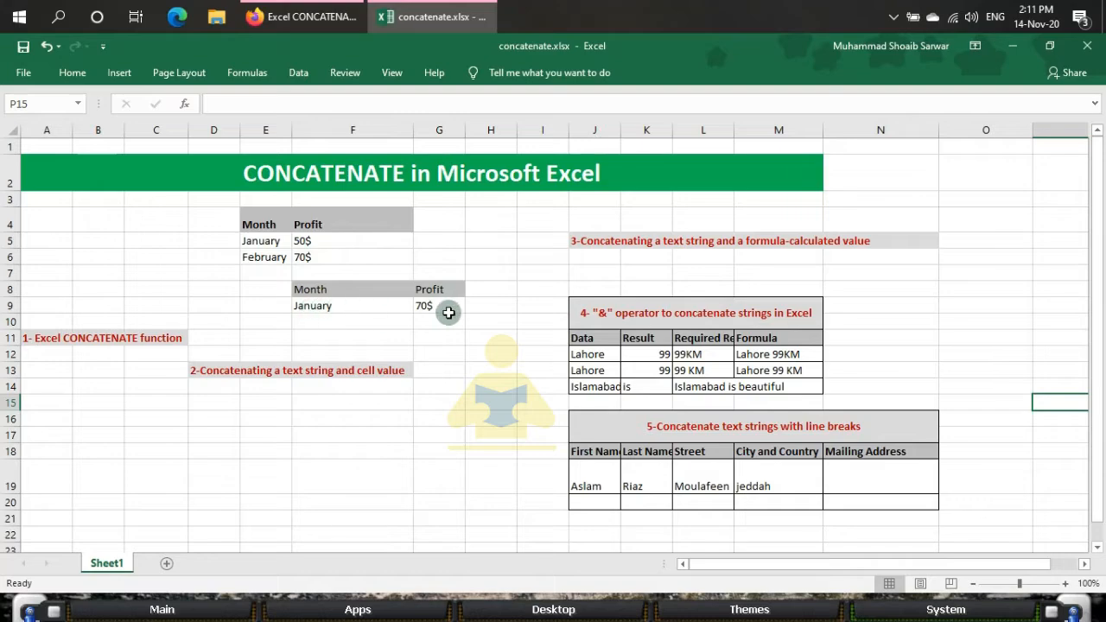
# - Merge and center cells F9:G9, accepting that only the upper-left value is kept
pyautogui.moveTo(329, 311); pyautogui.dragTo(424, 308)
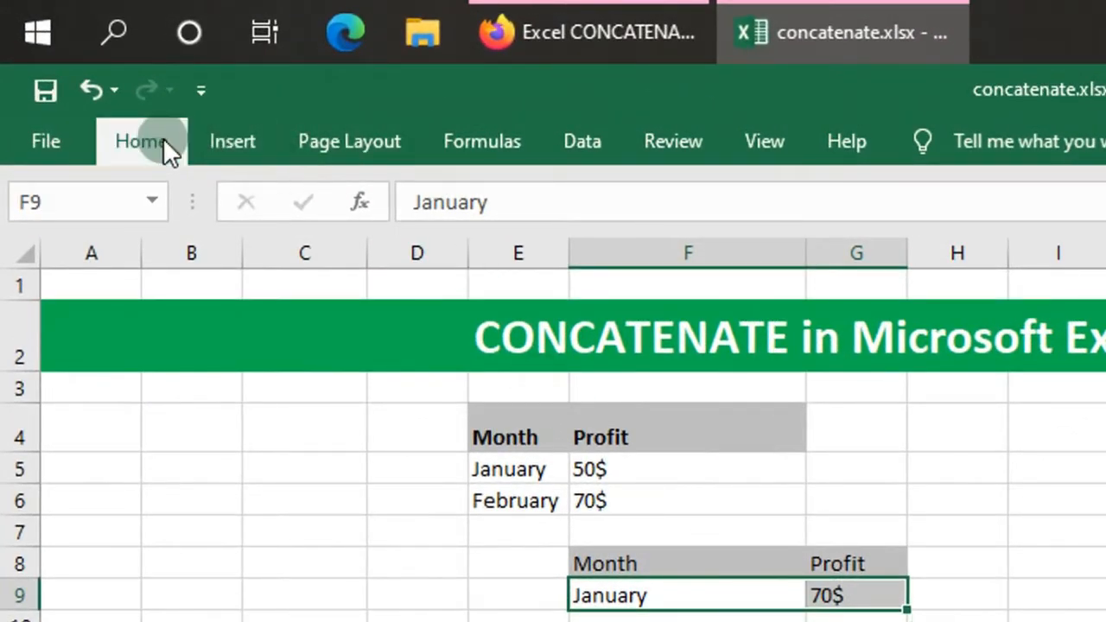
pyautogui.click(161, 141)
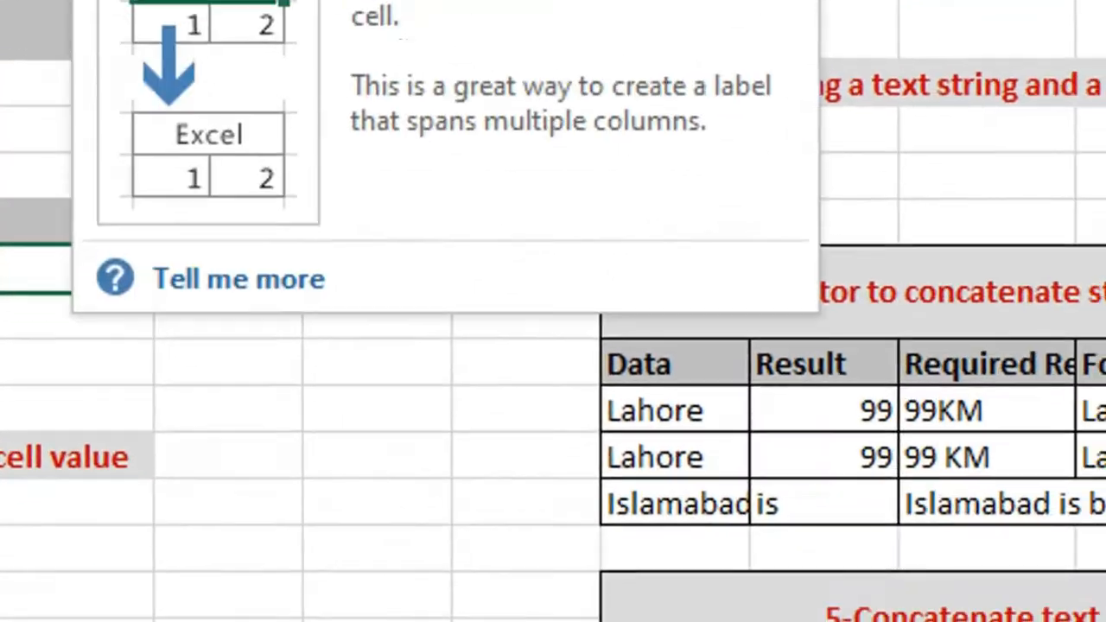
pyautogui.click(821, 252)
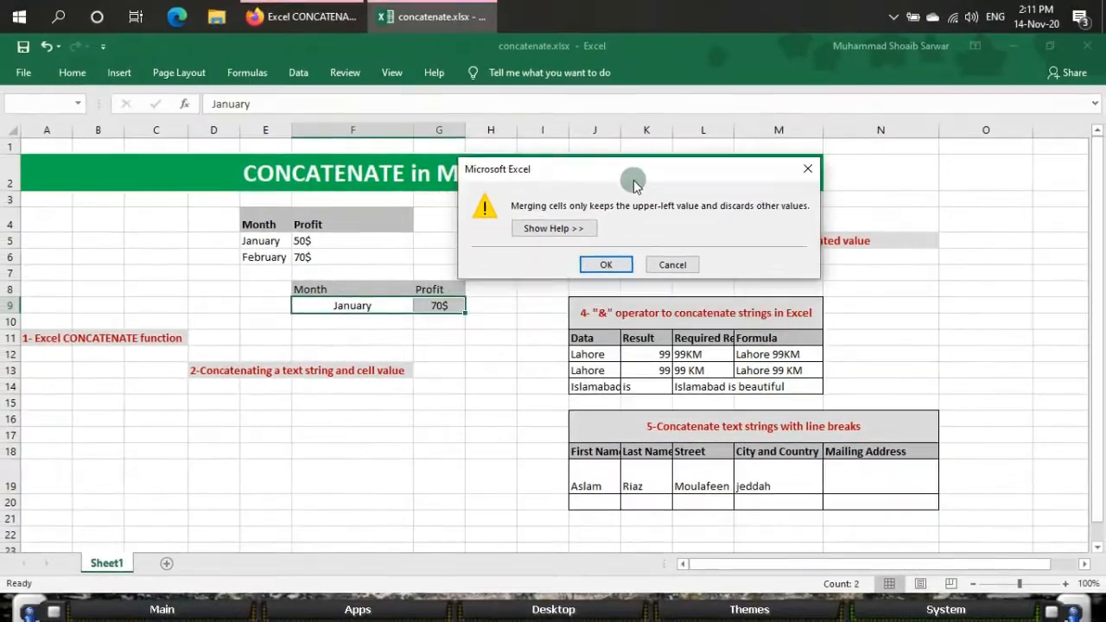
pyautogui.moveTo(633, 185); pyautogui.dragTo(649, 166)
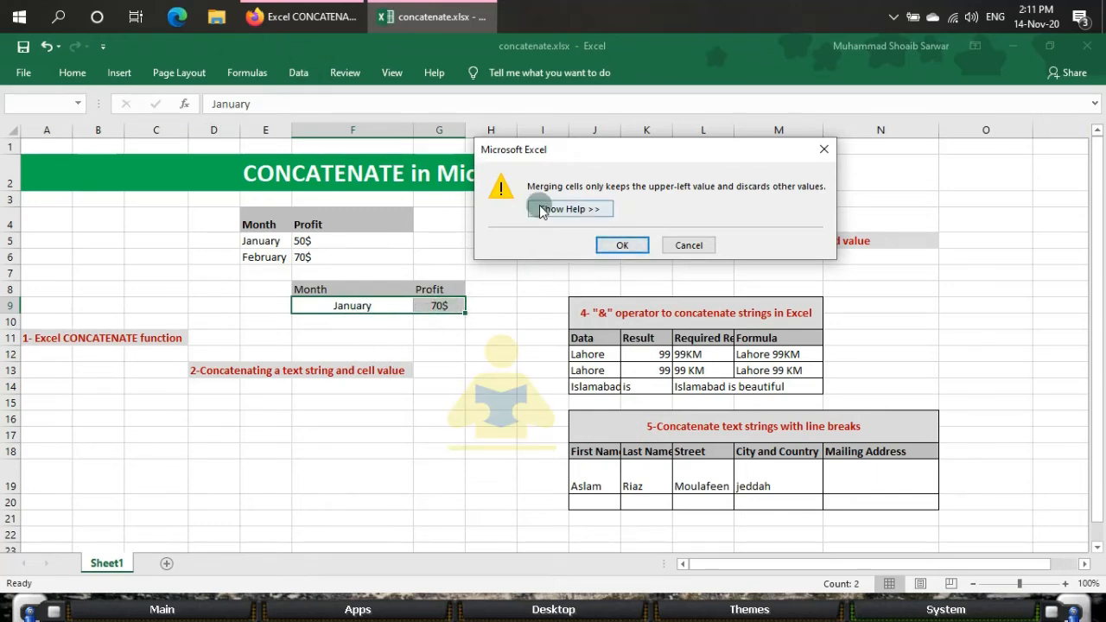
pyautogui.click(619, 246)
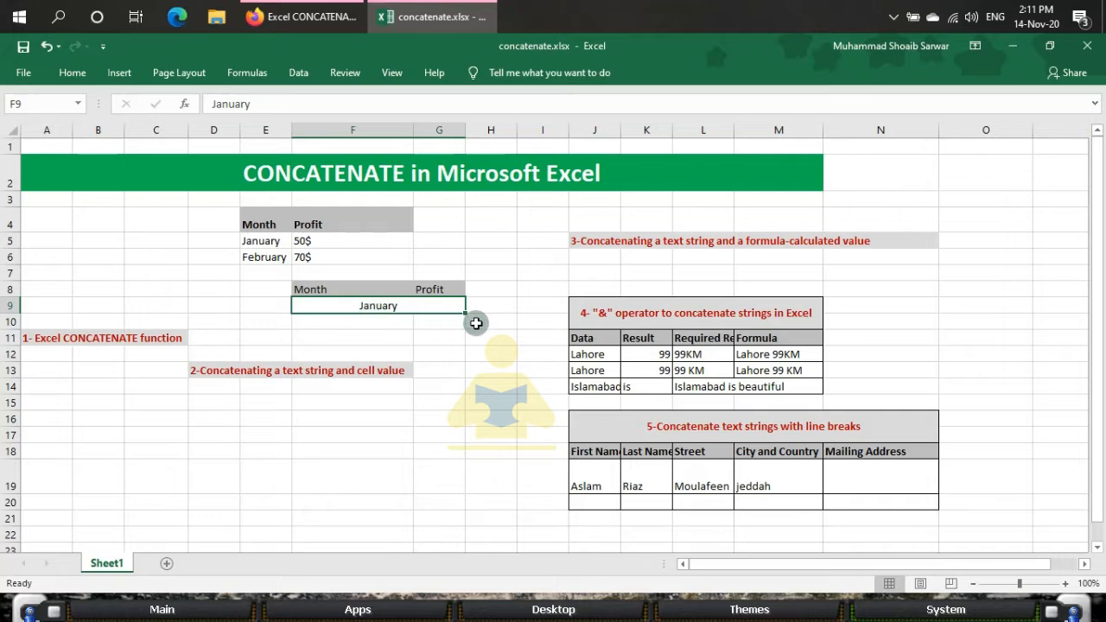
pyautogui.click(449, 337)
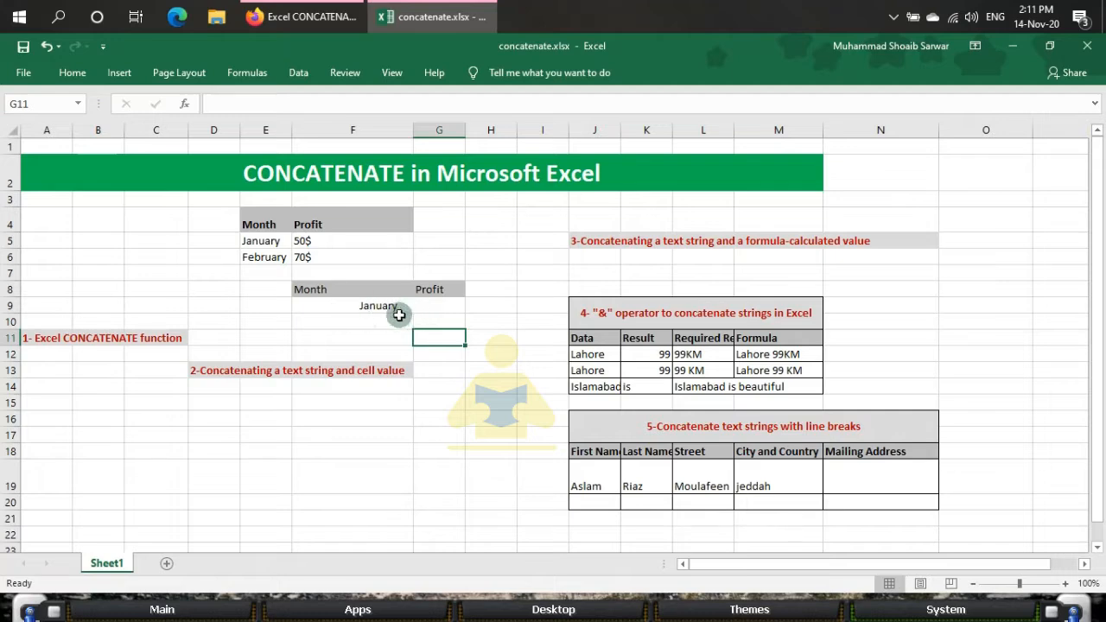
# - Enter the formula =E5&F5 in cell F10 to join January and its profit, and review its & operator
pyautogui.click(343, 325)
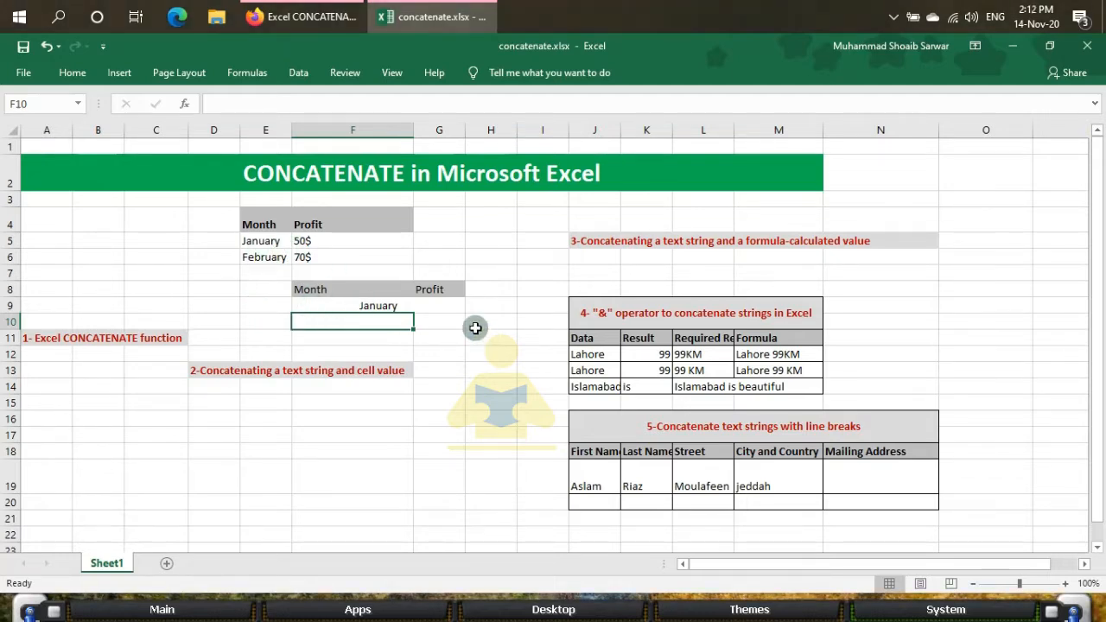
pyautogui.write('=')
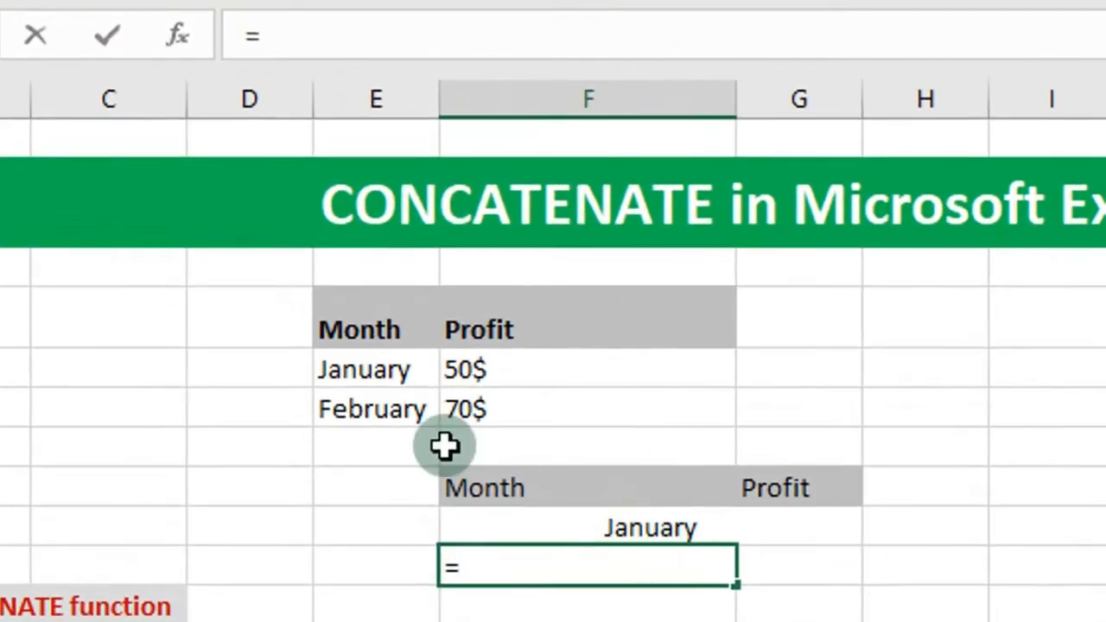
pyautogui.click(361, 369)
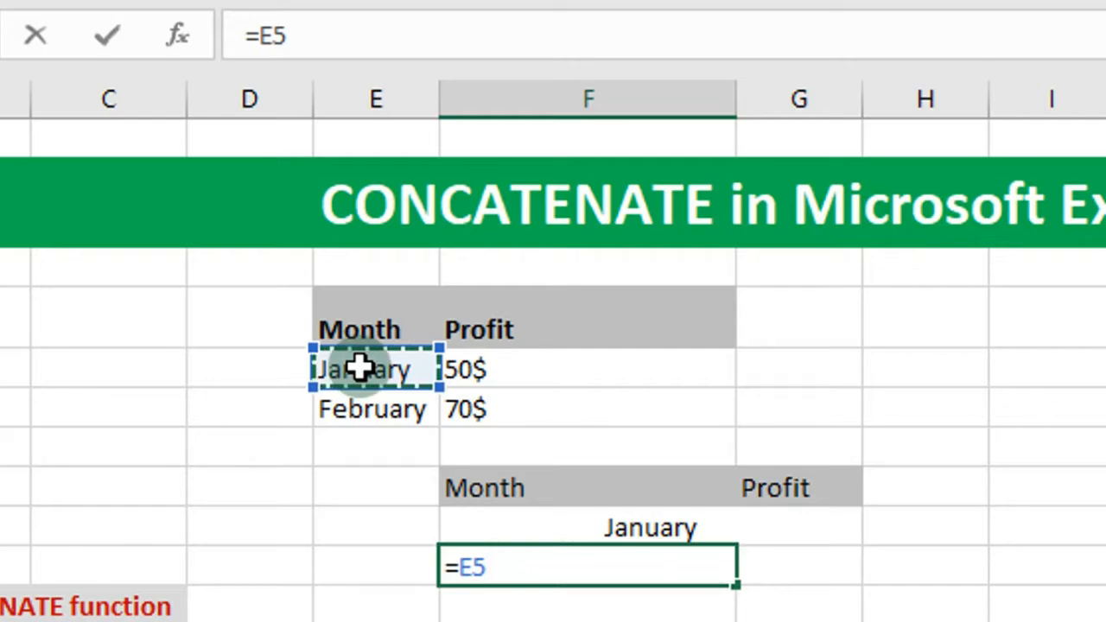
pyautogui.write('&')
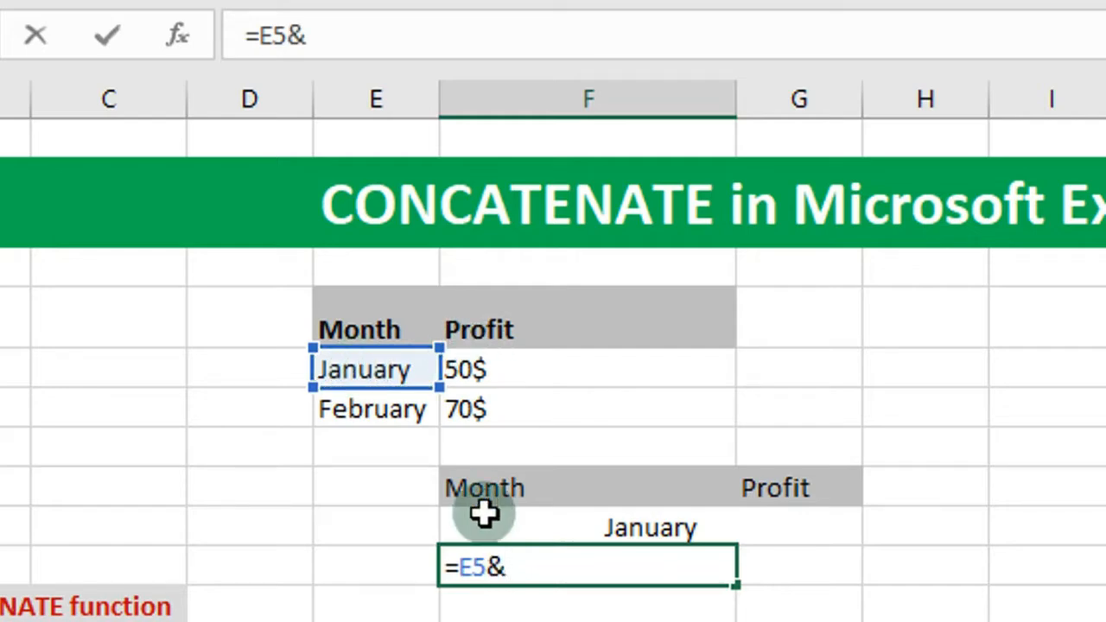
pyautogui.click(513, 370)
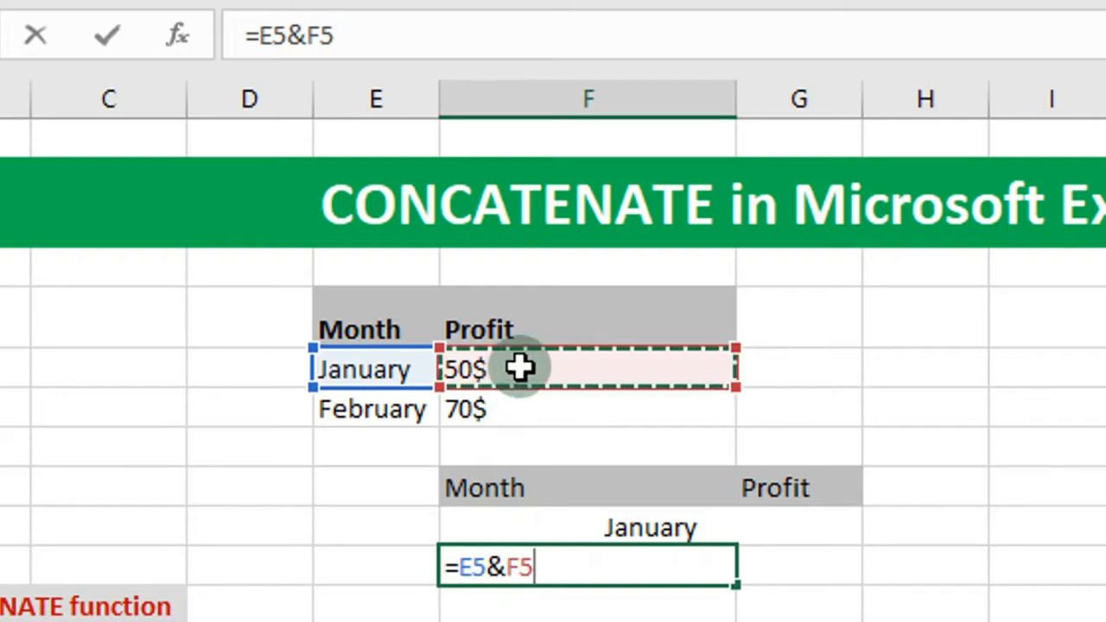
pyautogui.press('Return')
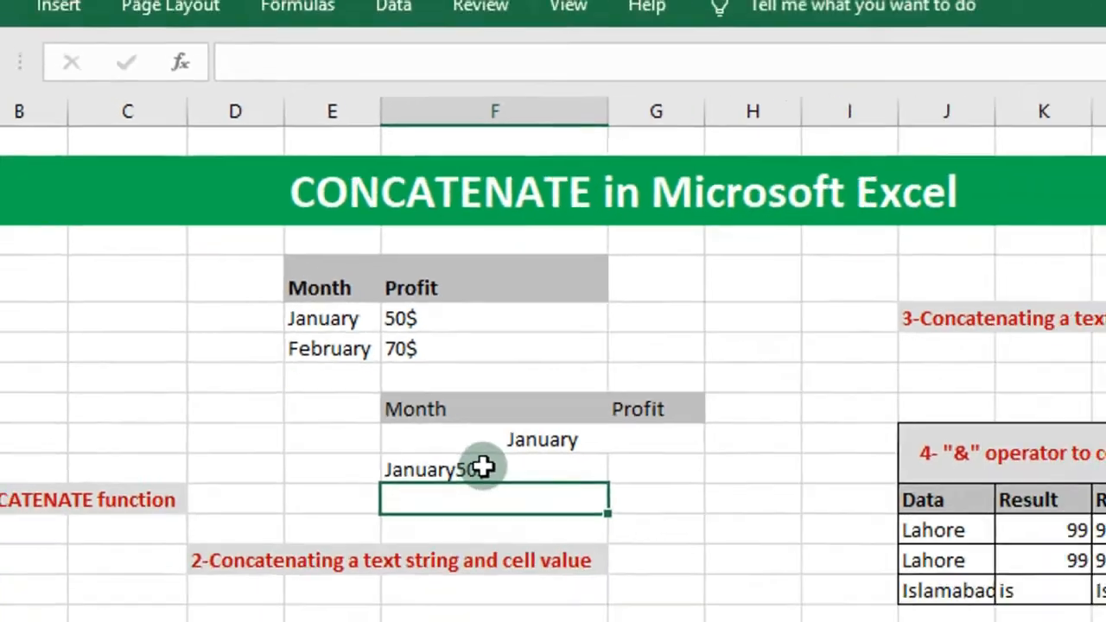
pyautogui.click(570, 568)
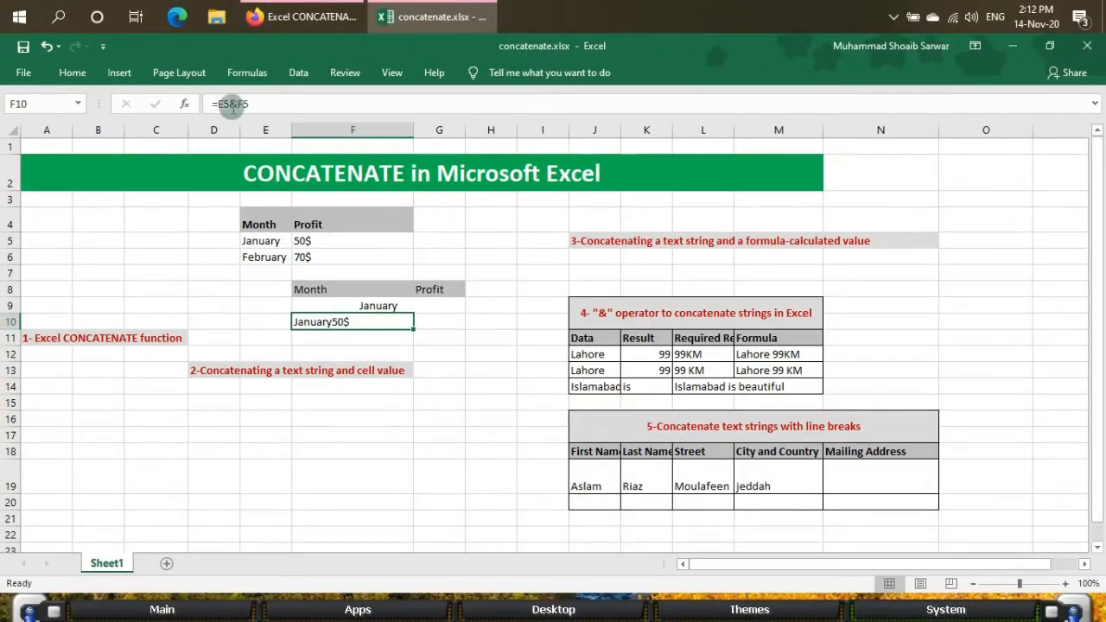
pyautogui.click(229, 105)
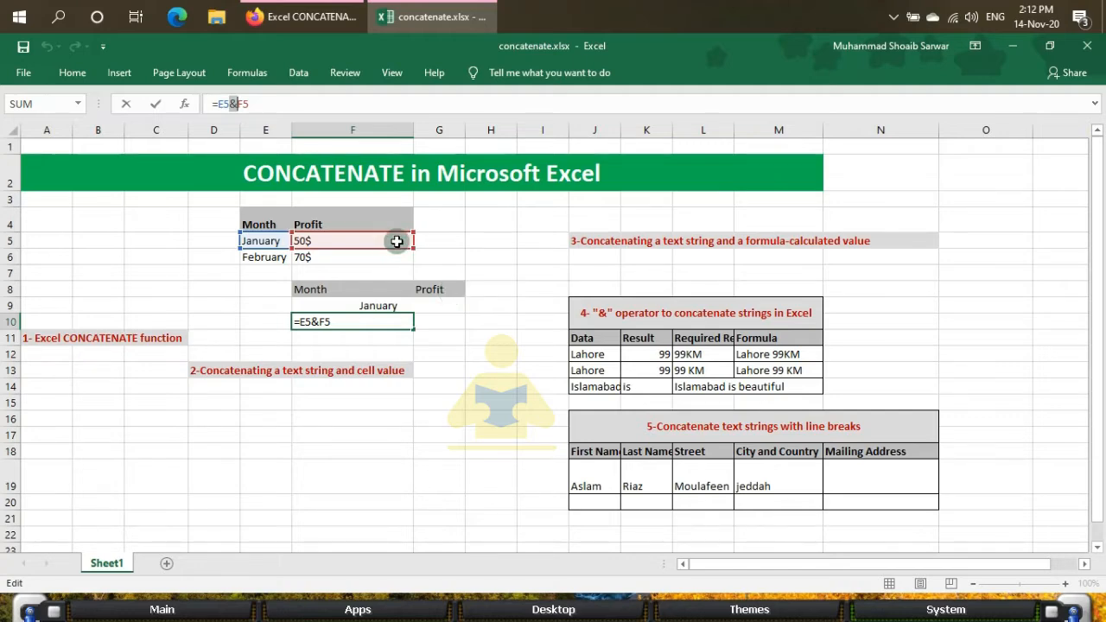
pyautogui.press('Return')
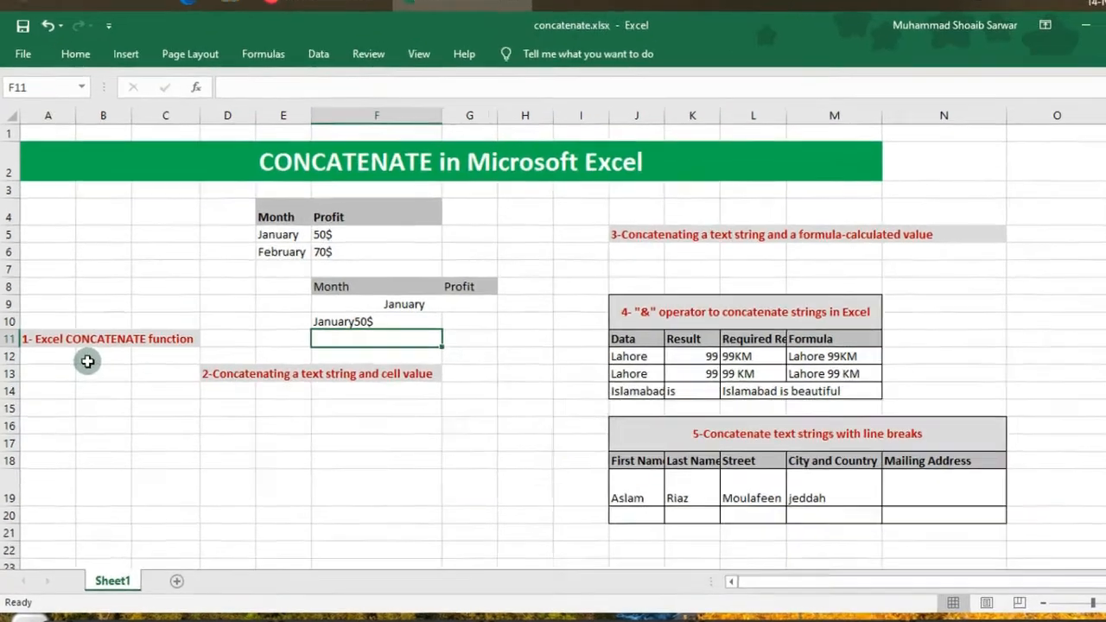
# - Enter =CONCATENATE(E5,F5) in cell B12 under the CONCATENATE function heading, and compare it with the formula in F10
pyautogui.click(75, 361)
pyautogui.write('=conc')
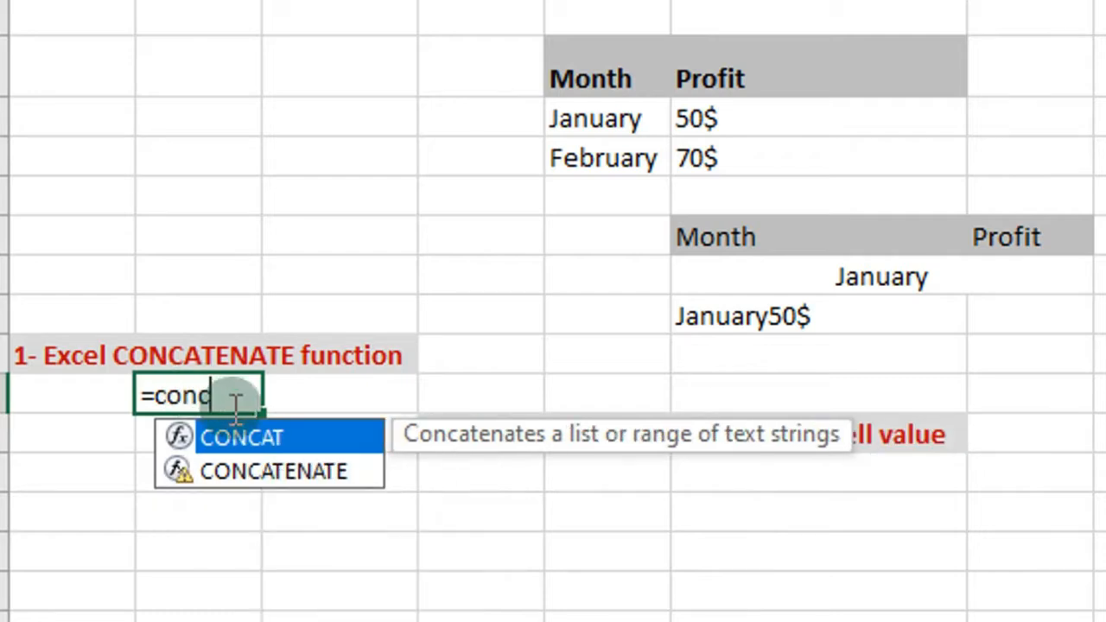
pyautogui.click(301, 481)
pyautogui.doubleClick(300, 481)
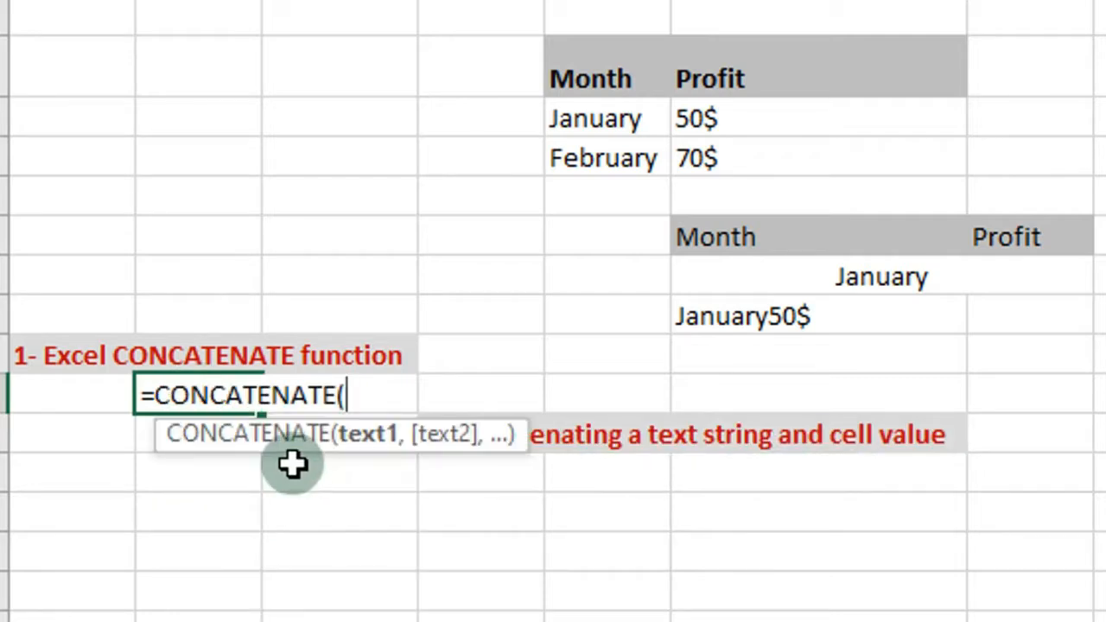
pyautogui.click(621, 119)
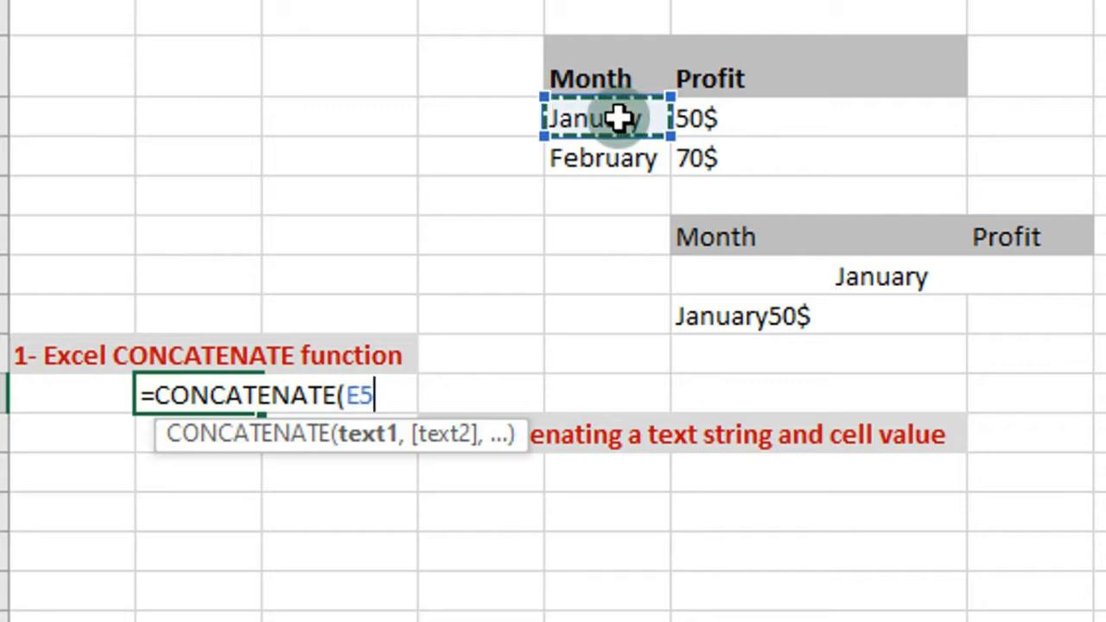
pyautogui.write(',')
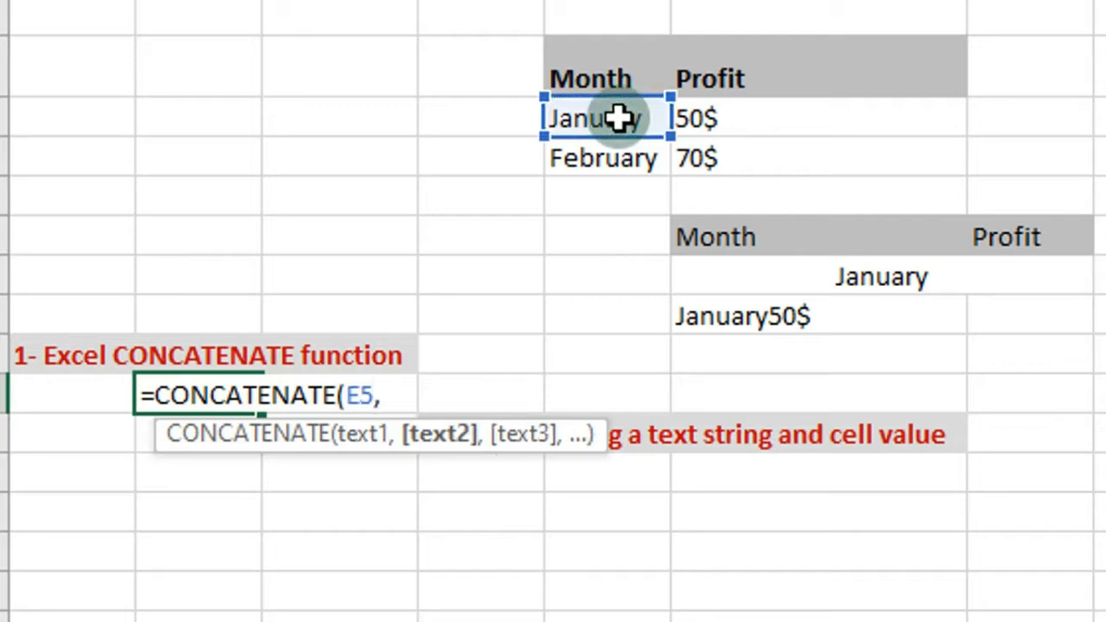
pyautogui.click(686, 120)
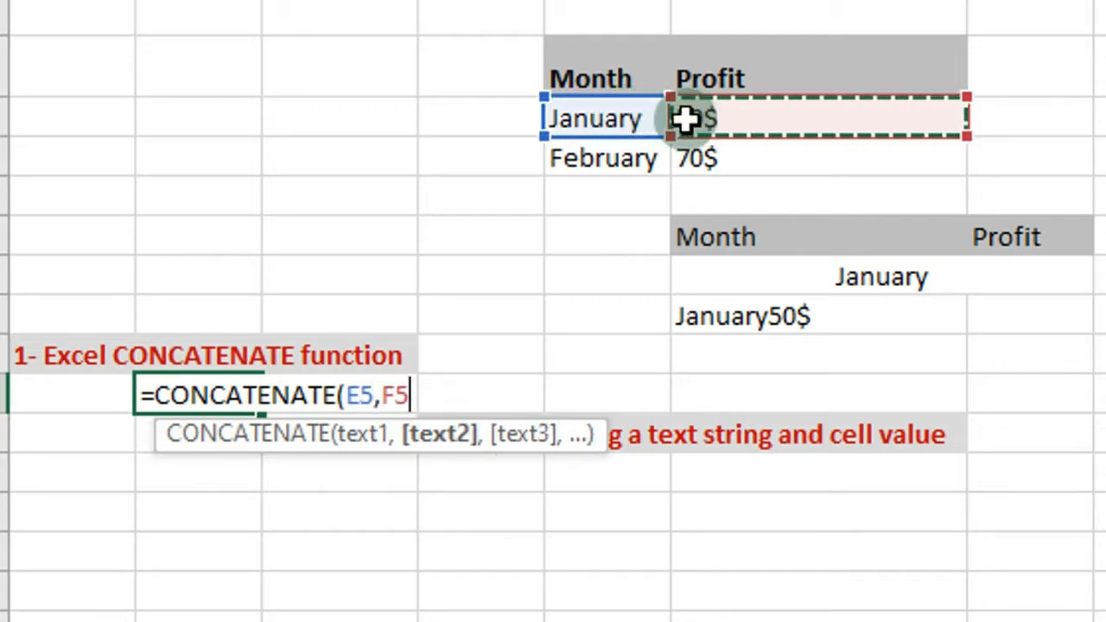
pyautogui.write(')')
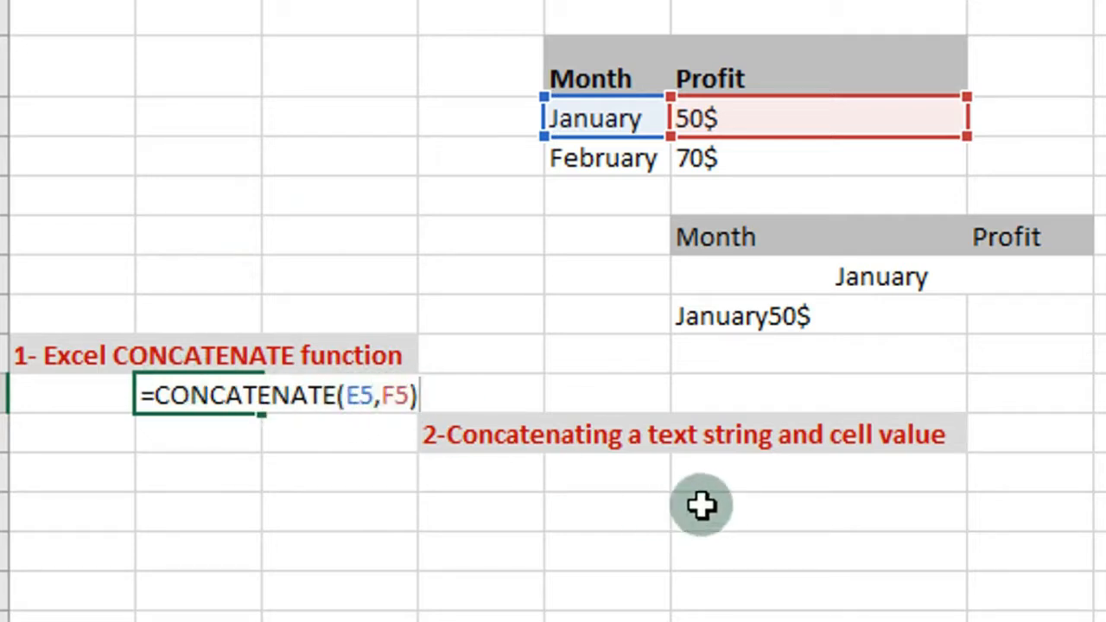
pyautogui.press('Return')
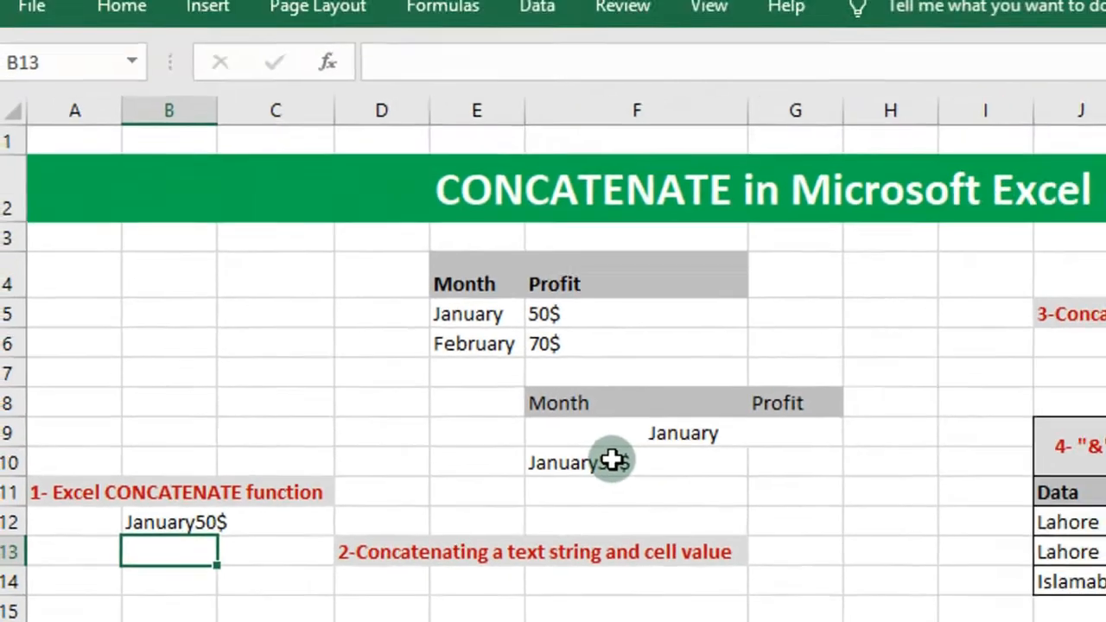
pyautogui.click(785, 313)
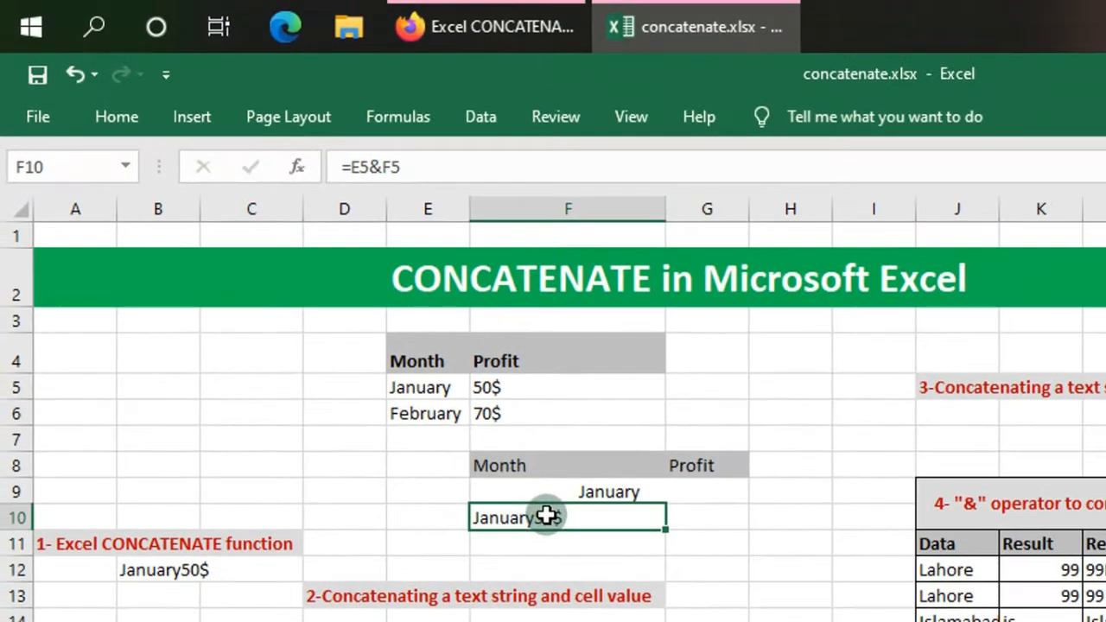
pyautogui.click(179, 579)
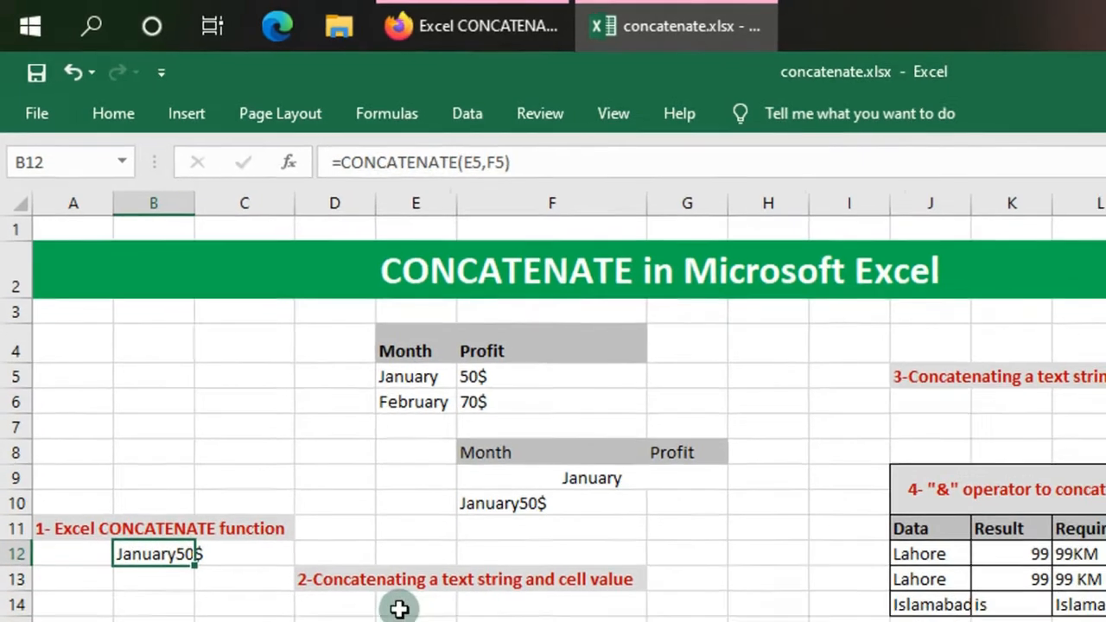
# - Enter the formula =E6&" " in cell E14 to join the month February with a space
pyautogui.click(412, 619)
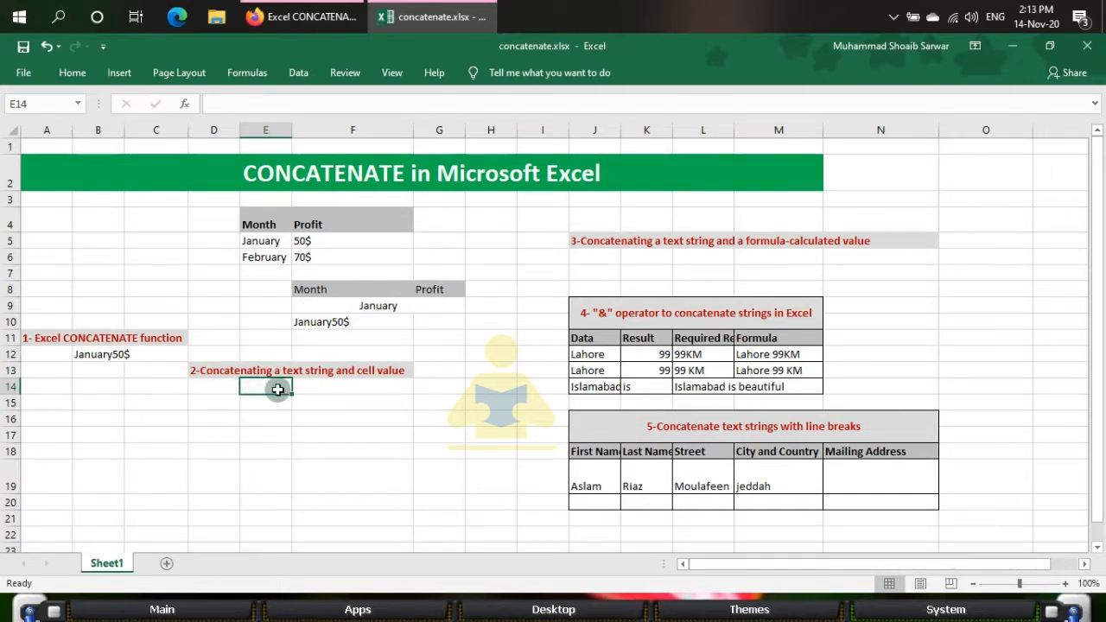
pyautogui.write('=')
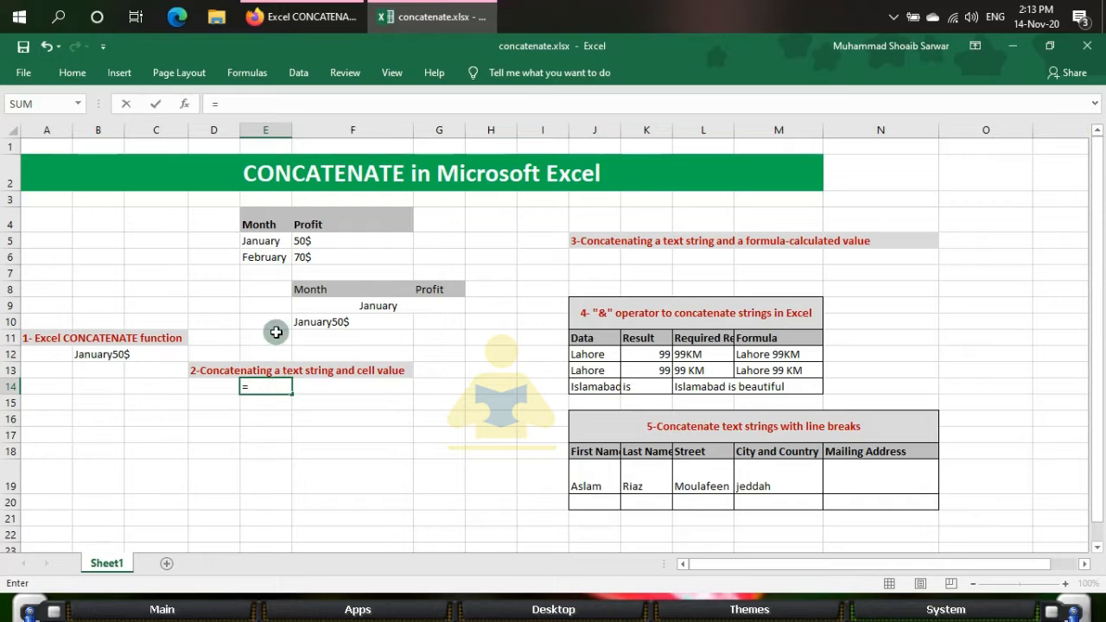
pyautogui.click(259, 260)
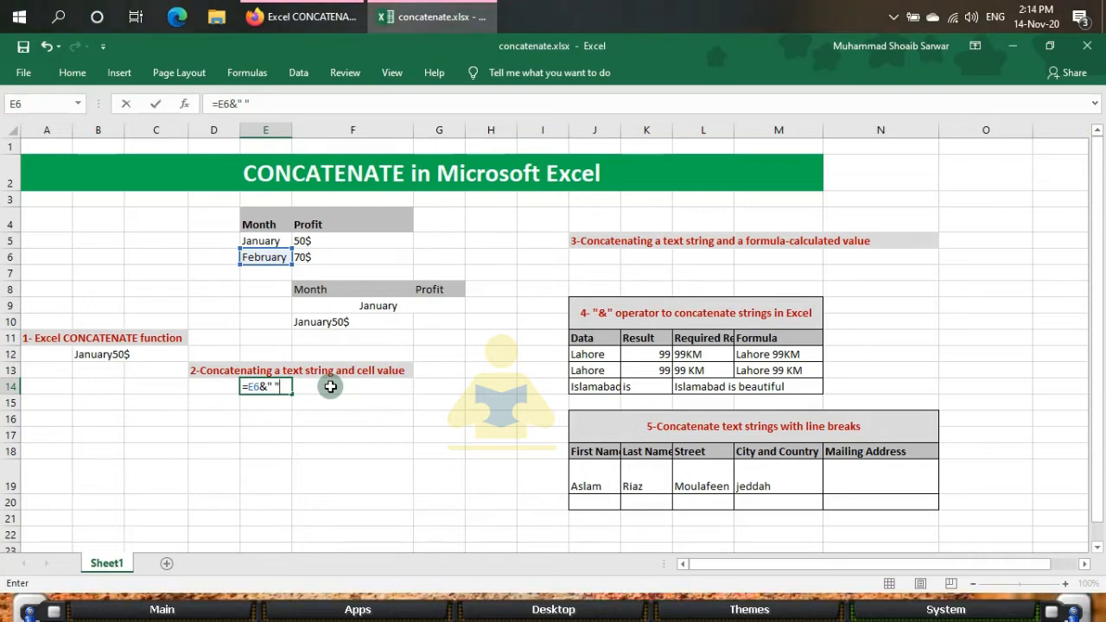
pyautogui.click(325, 259)
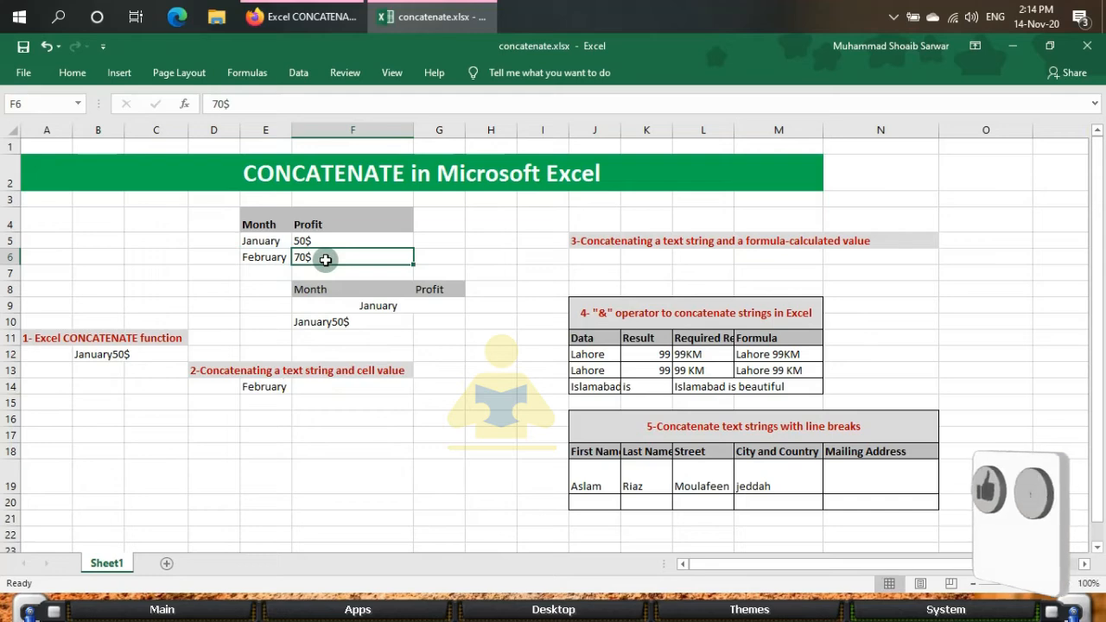
# - Extend the formula in cell E14 to =E6&" "&F6 so it also joins February's profit
pyautogui.click(277, 386)
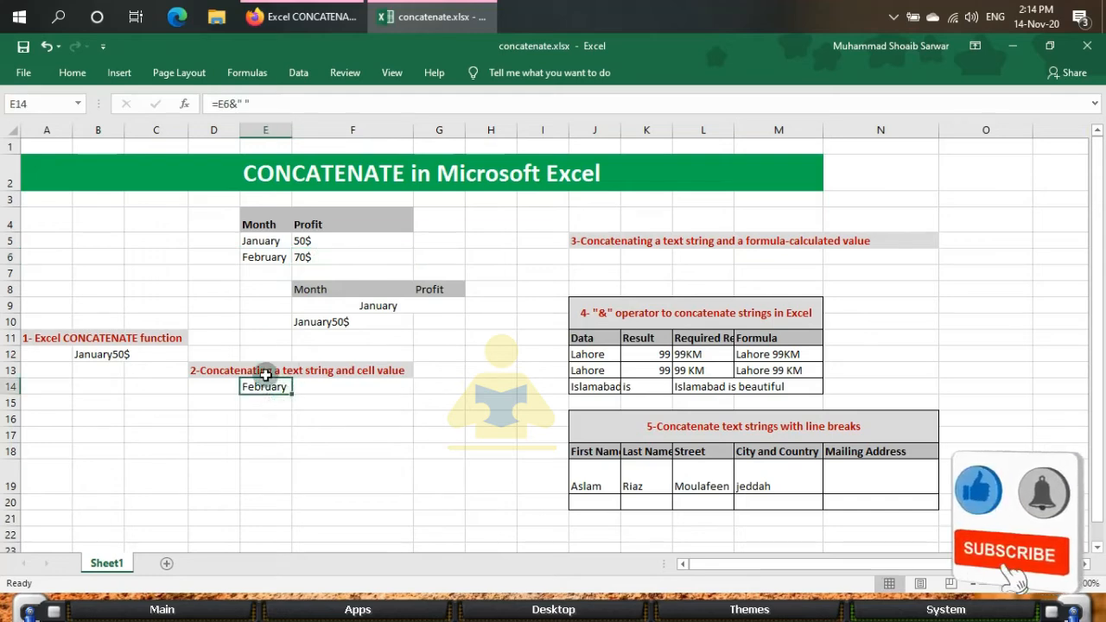
pyautogui.click(271, 104)
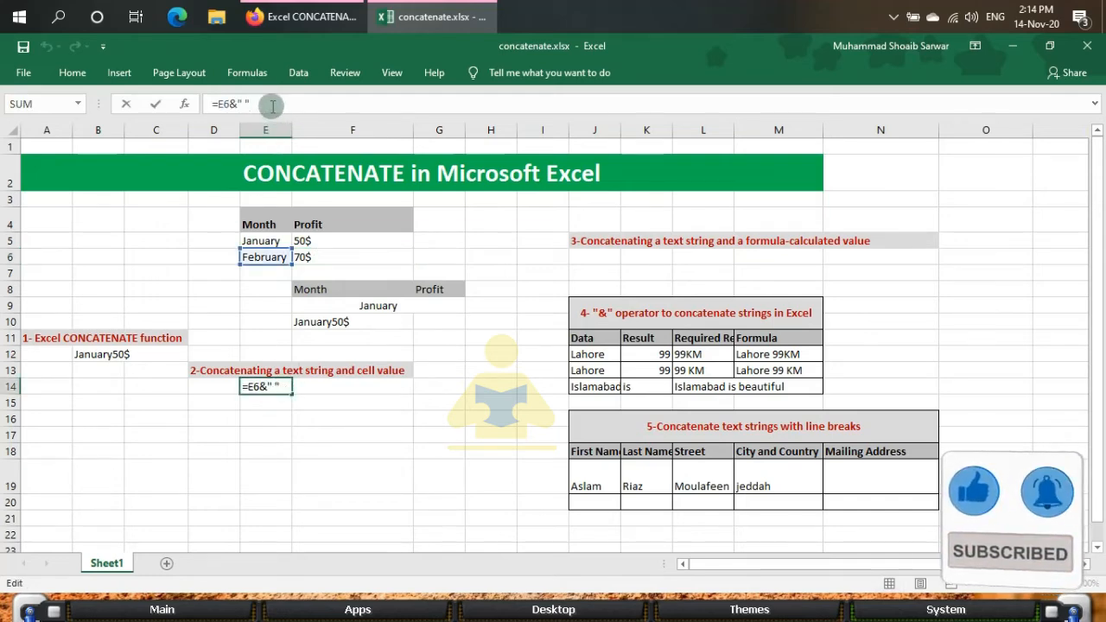
pyautogui.write('&')
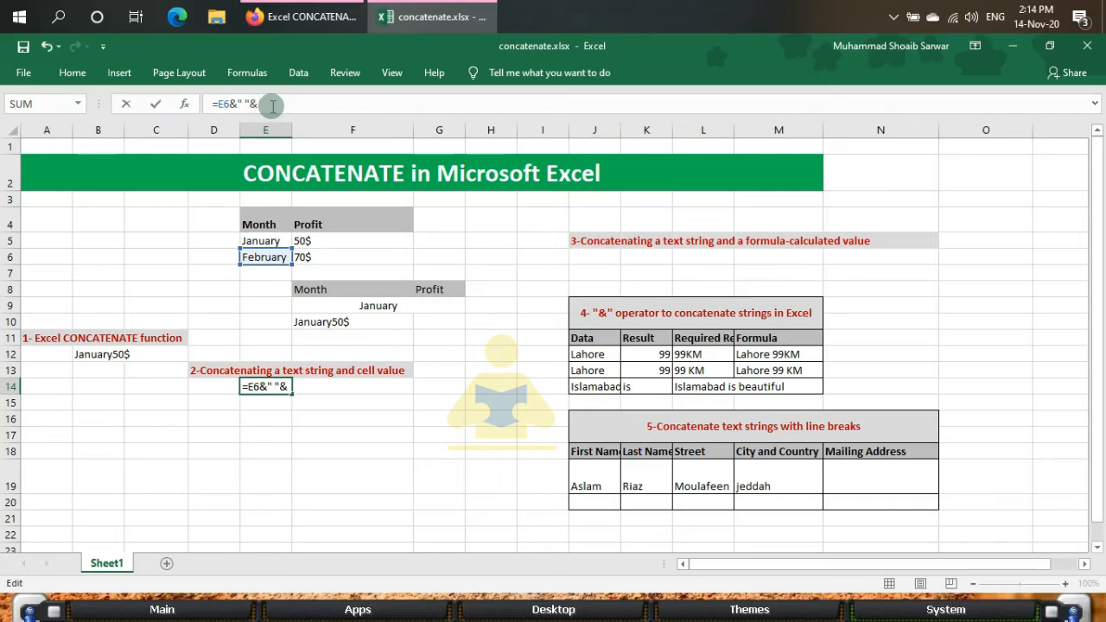
pyautogui.click(323, 258)
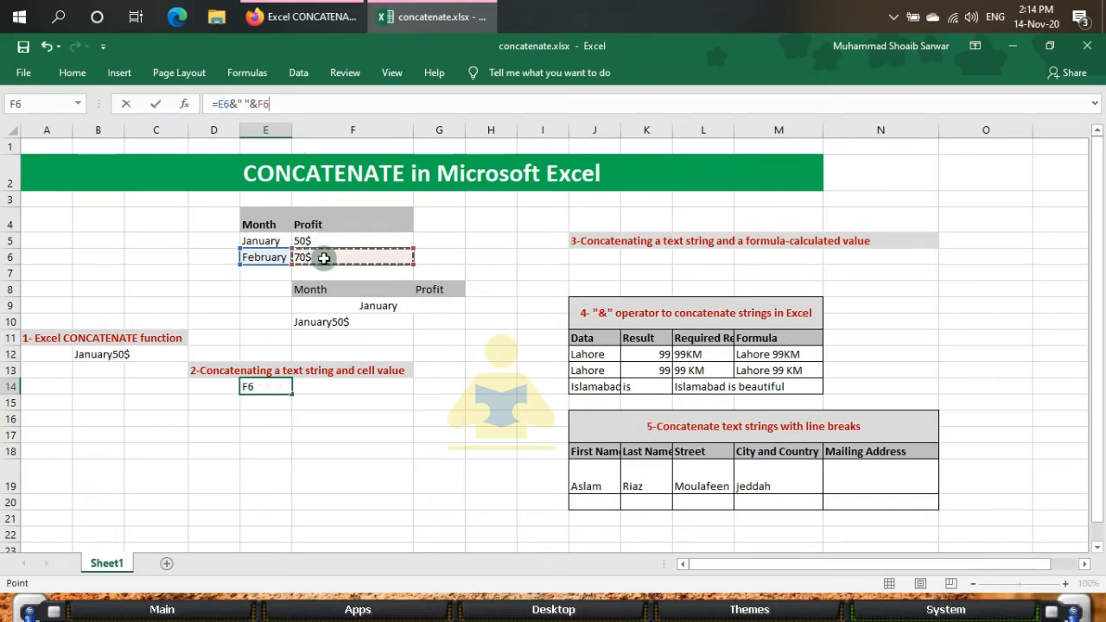
pyautogui.press('Return')
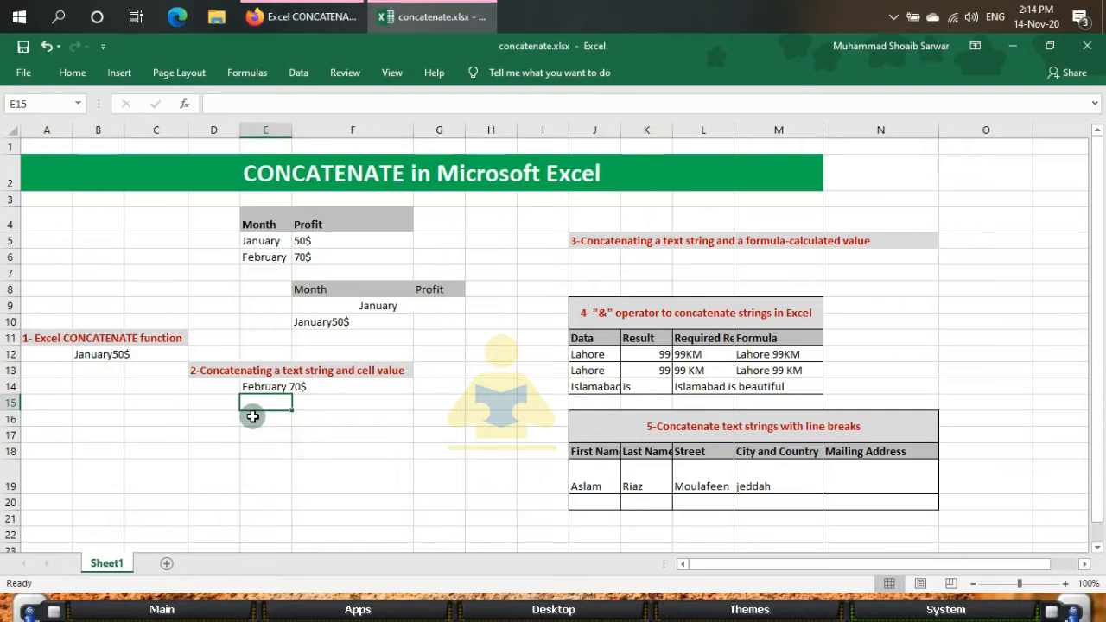
# - Enter =CONCATENATE(E6," ",F6) in cell E15 to join February and its profit with a space, and compare it with the formula in E14
pyautogui.write('=conc')
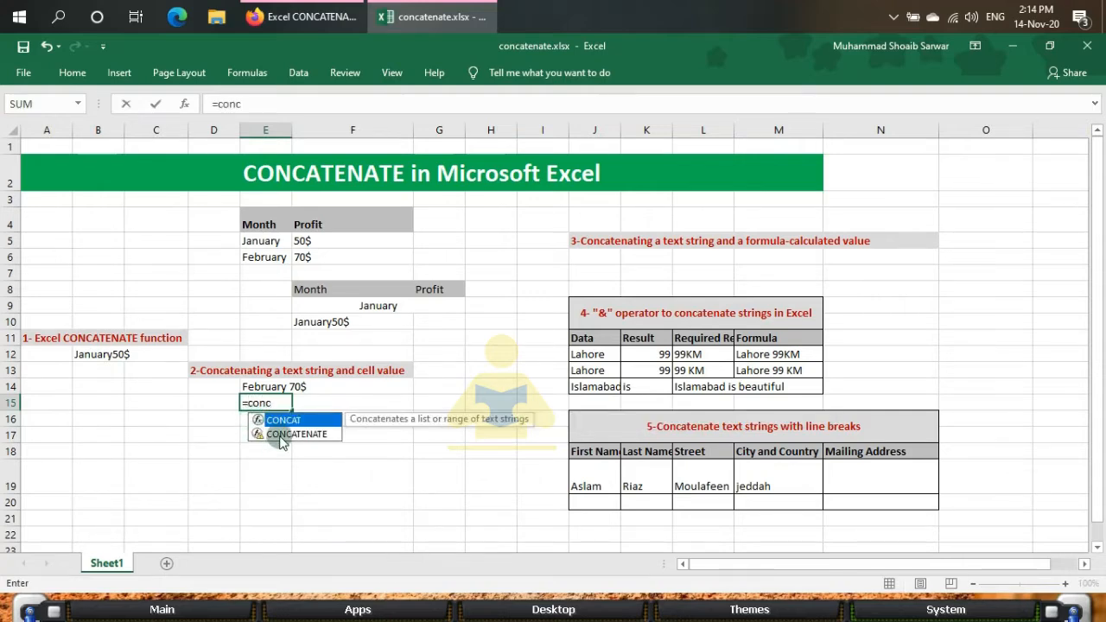
pyautogui.doubleClick(280, 433)
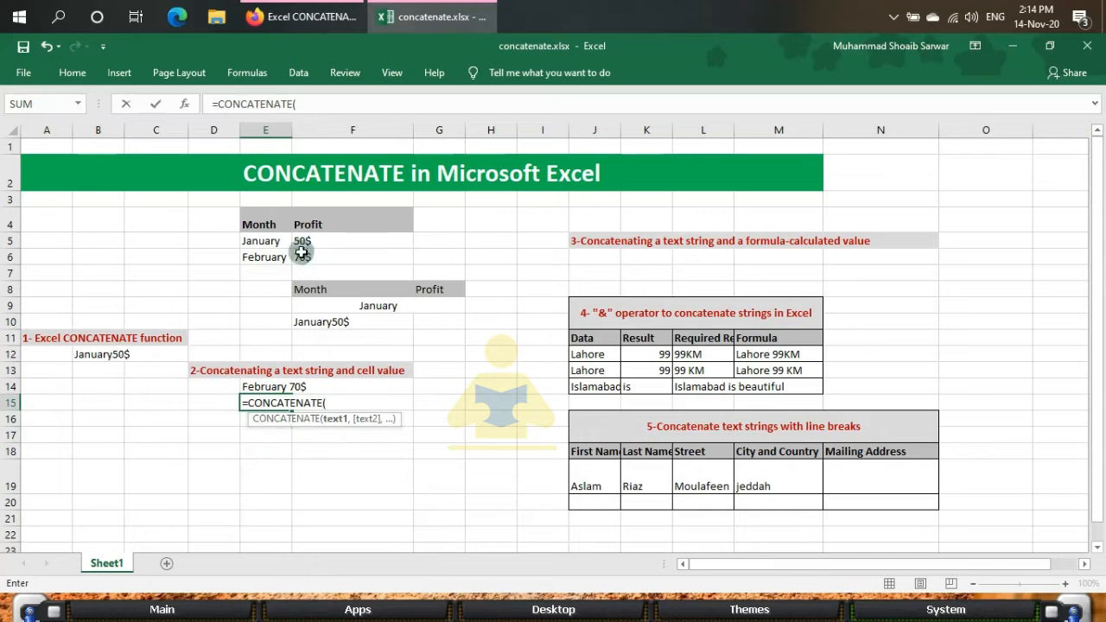
pyautogui.click(264, 257)
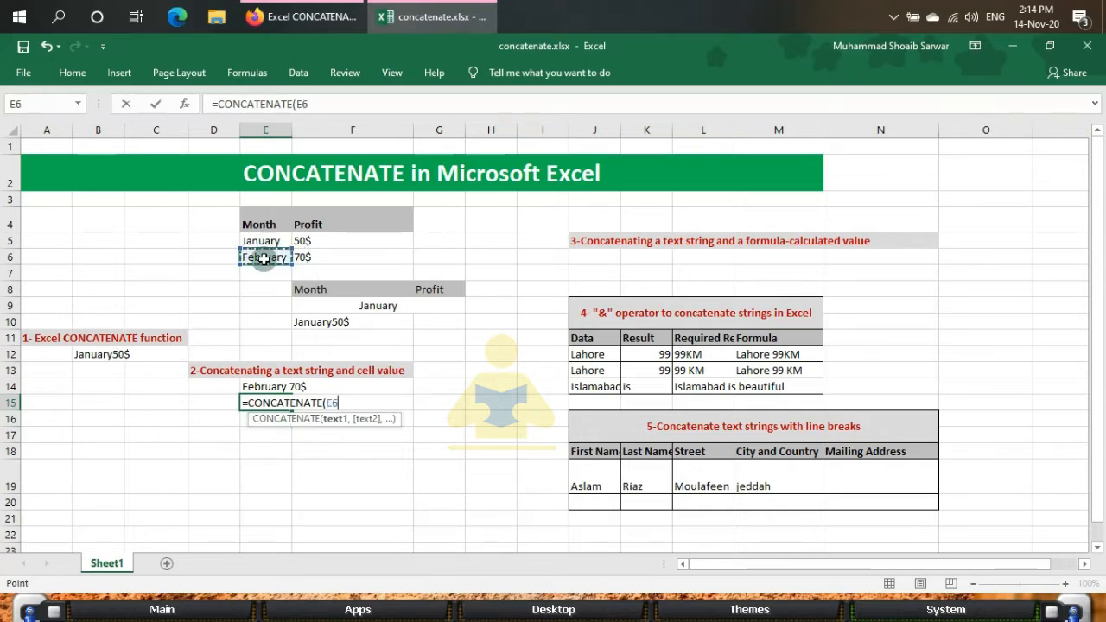
pyautogui.write(',')
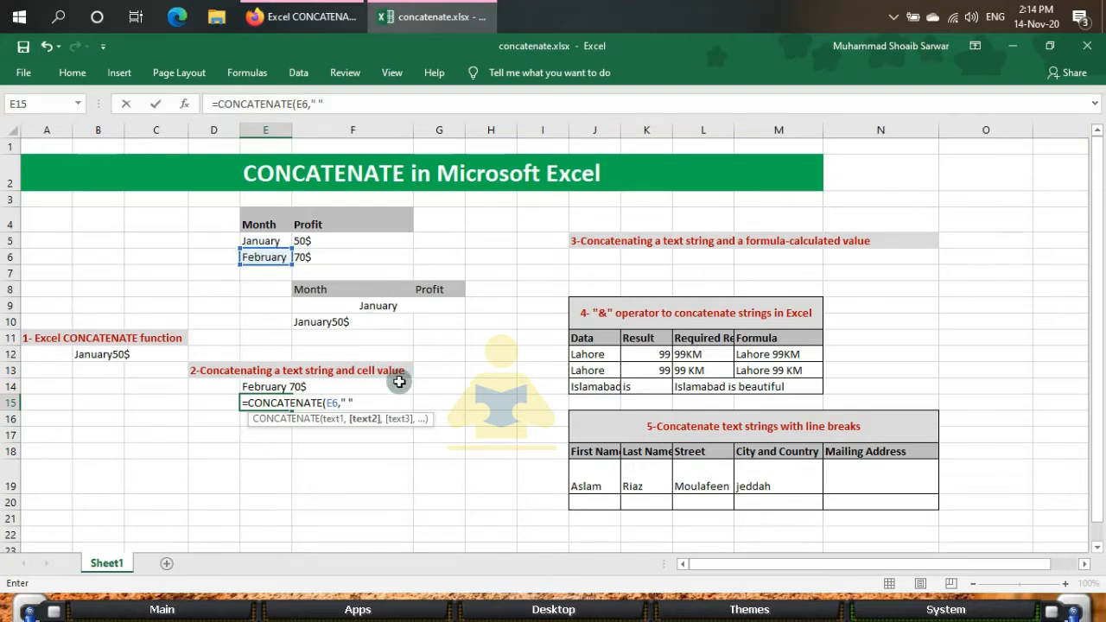
pyautogui.write('" ",')
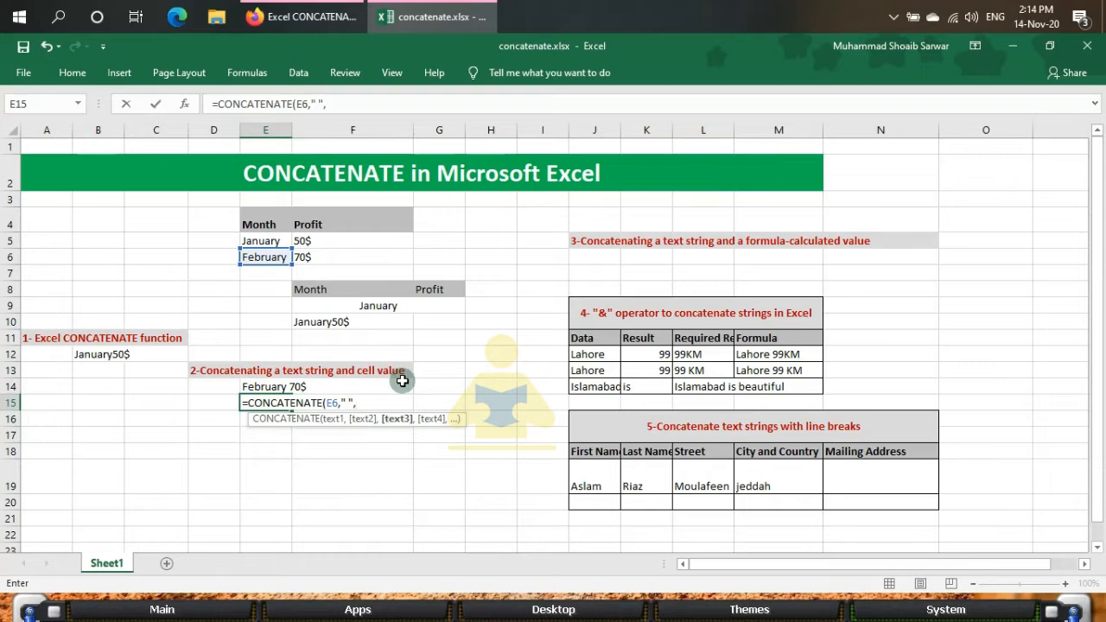
pyautogui.click(318, 257)
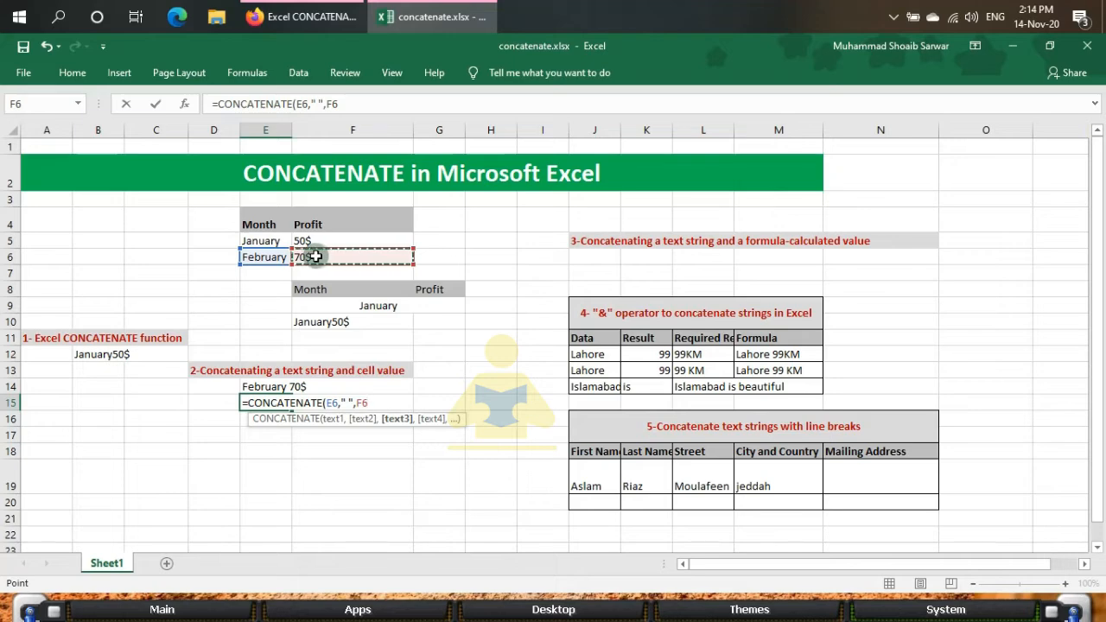
pyautogui.write(')')
pyautogui.press('Return')
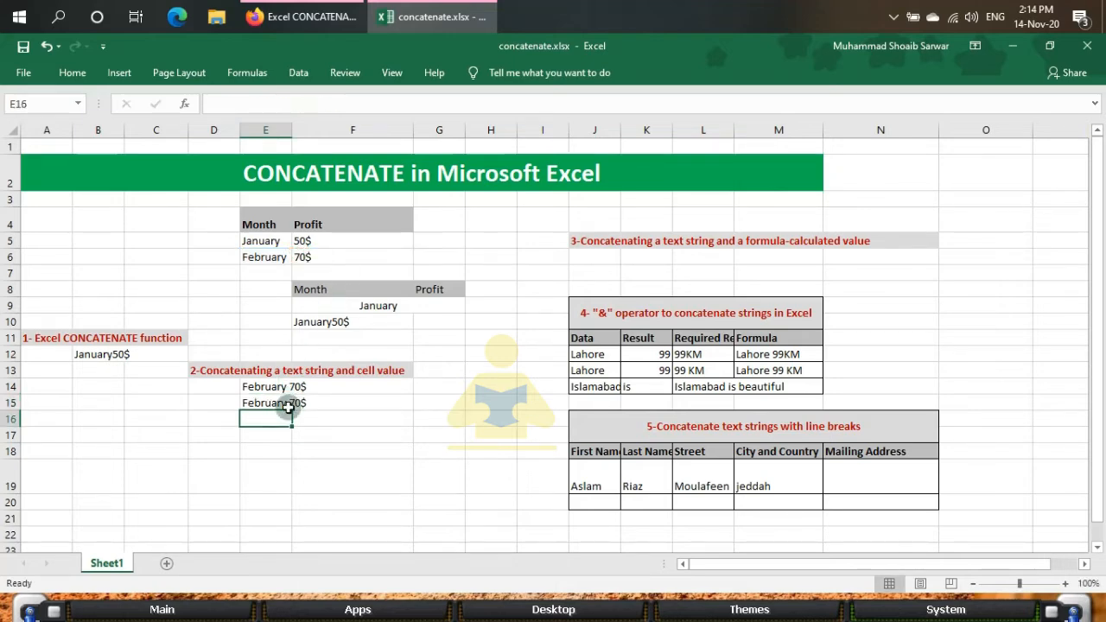
pyautogui.click(264, 386)
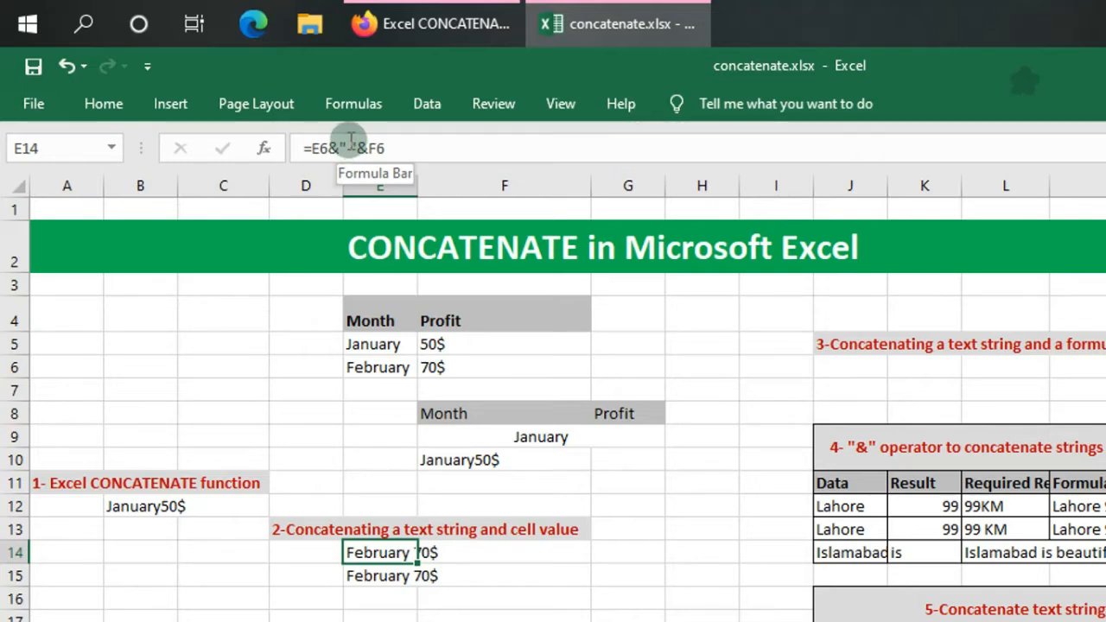
pyautogui.click(375, 576)
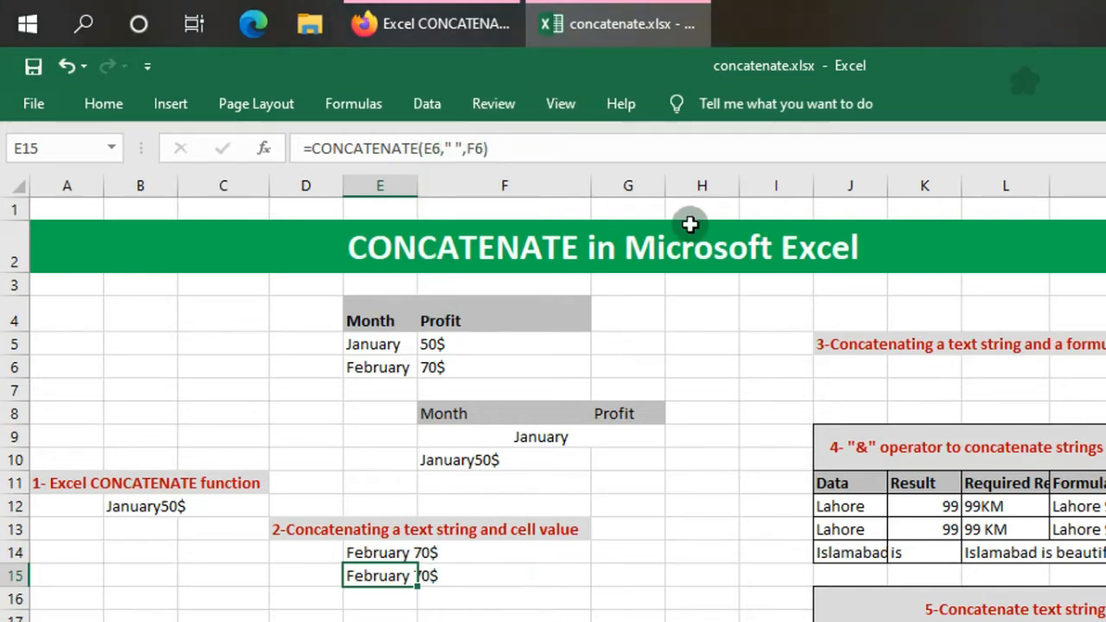
pyautogui.click(711, 502)
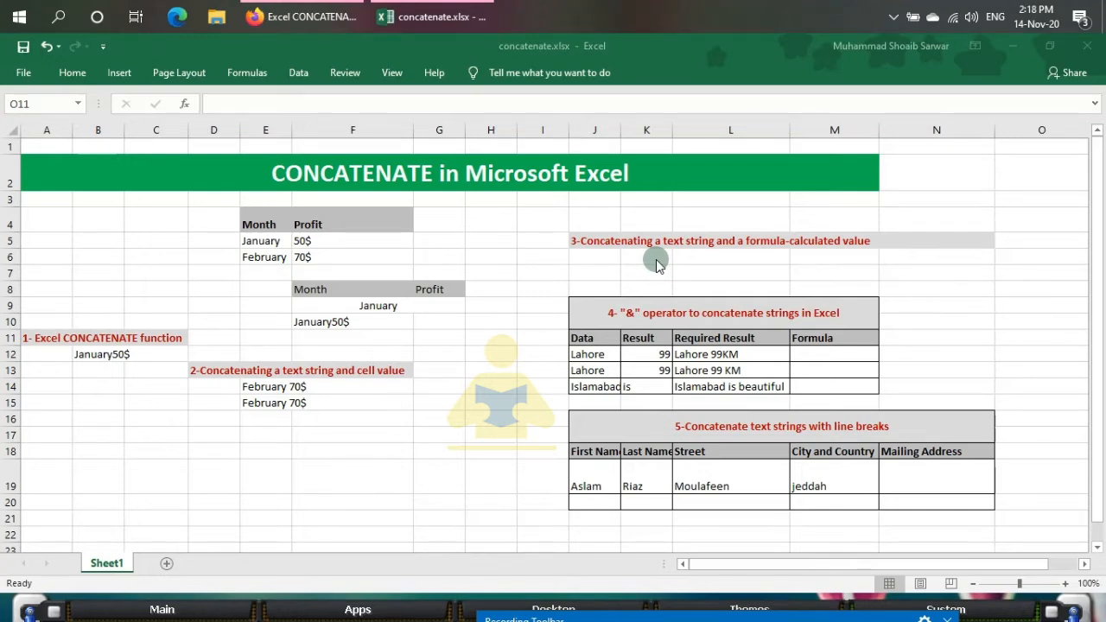
pyautogui.moveTo(765, 619)
pyautogui.mouseDown()
pyautogui.moveTo(763, 525)
pyautogui.moveTo(762, 601)
pyautogui.mouseUp()
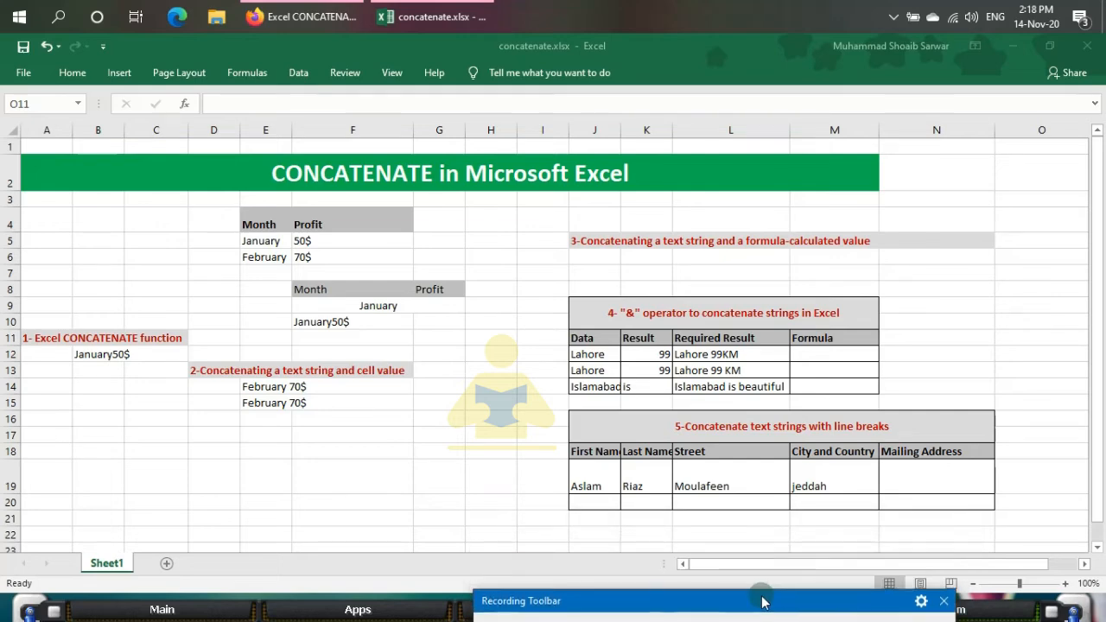
# - Enter the formula ="Today is "&TODAY() in cell J6 under the heading about text strings and formula-calculated values
pyautogui.click(600, 257)
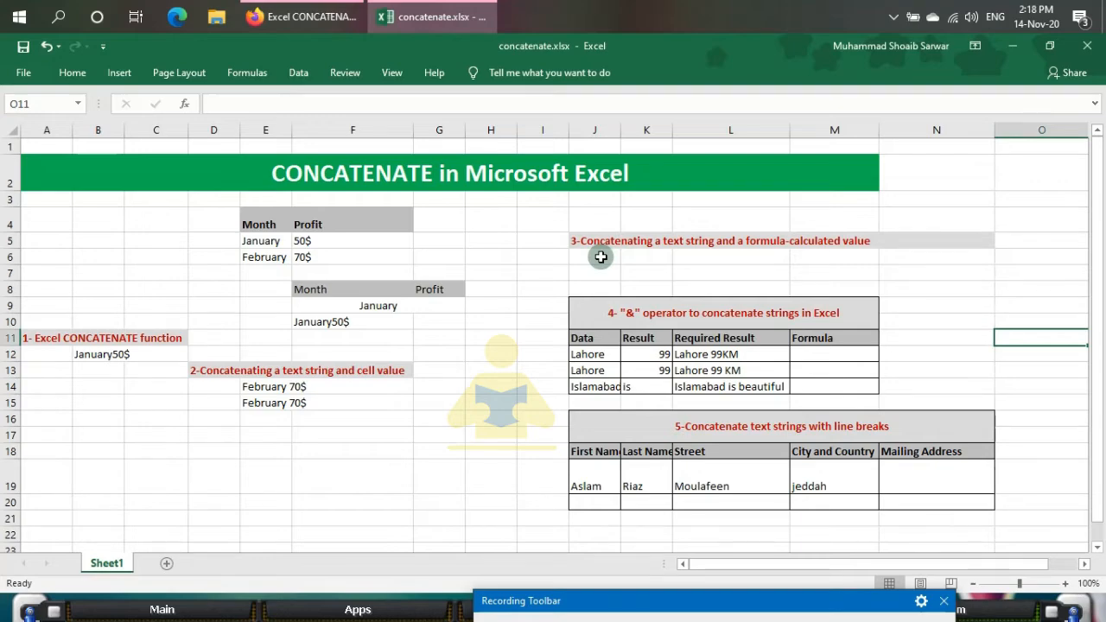
pyautogui.click(600, 258)
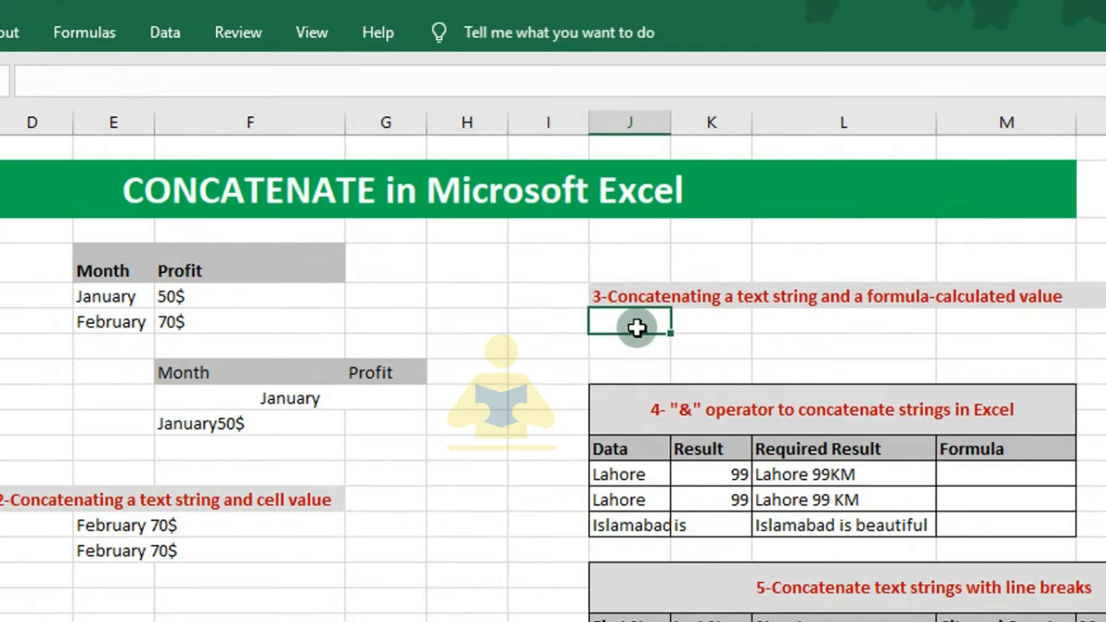
pyautogui.write('=')
pyautogui.write('"T')
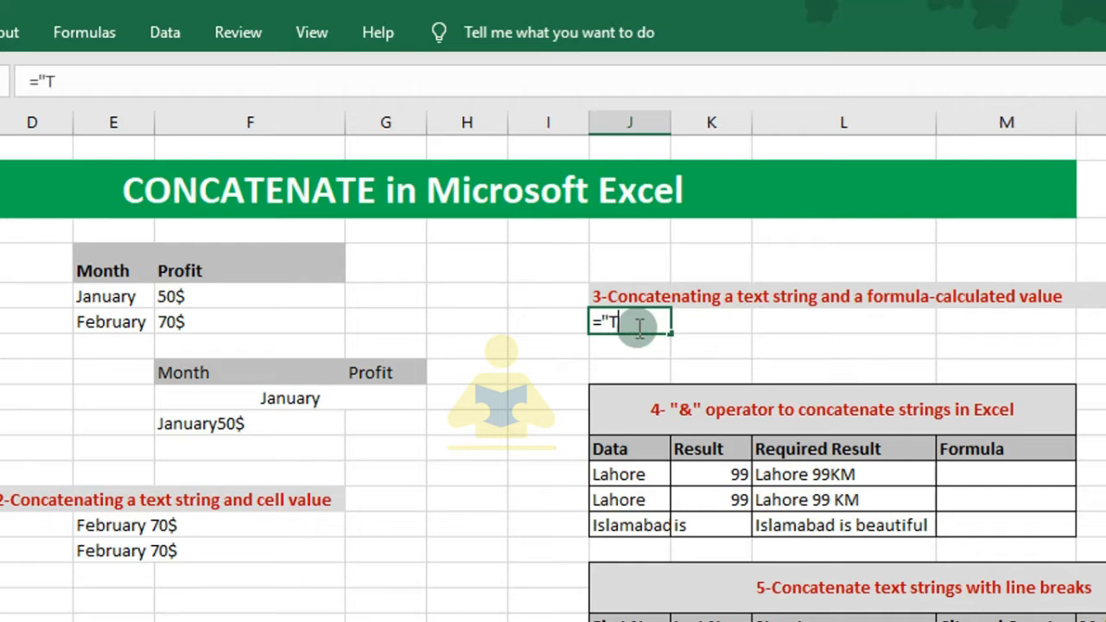
pyautogui.write('oday i')
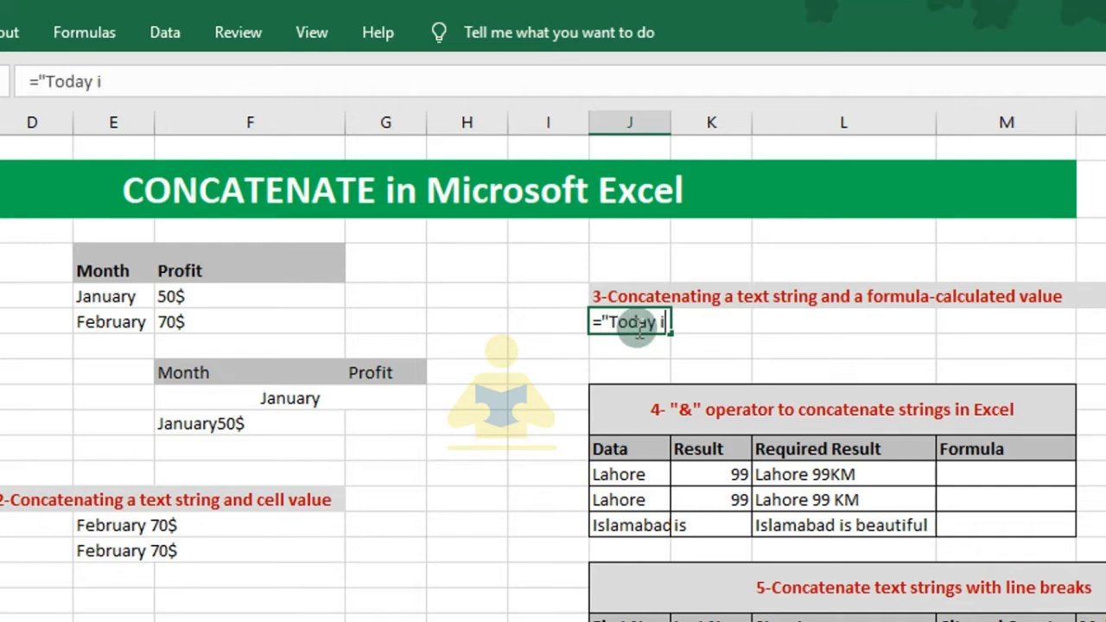
pyautogui.write('s "&')
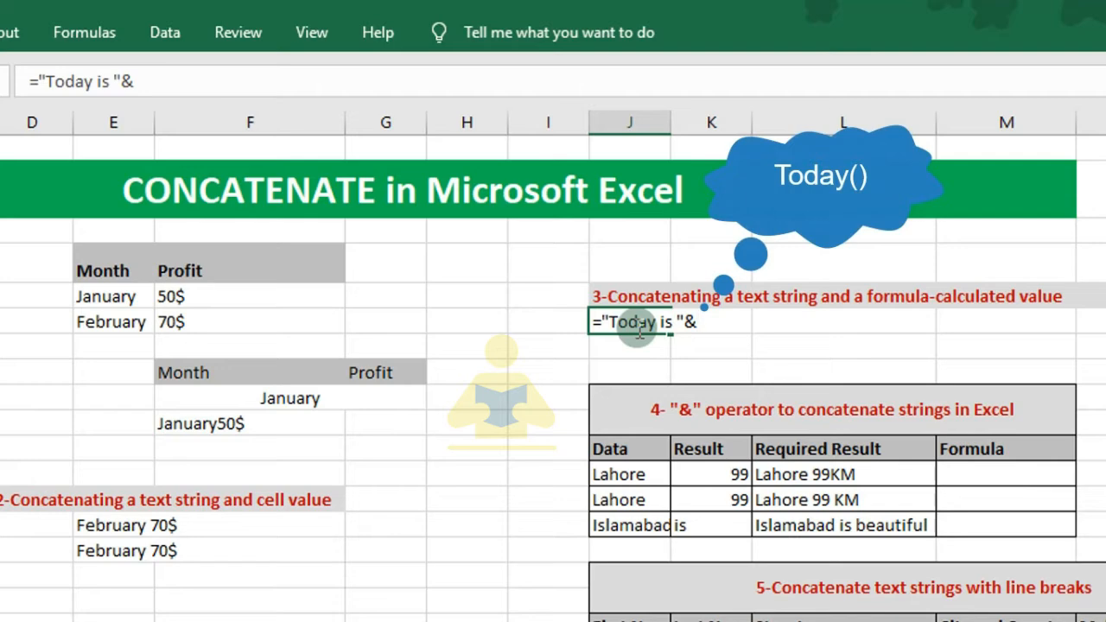
pyautogui.write('Today')
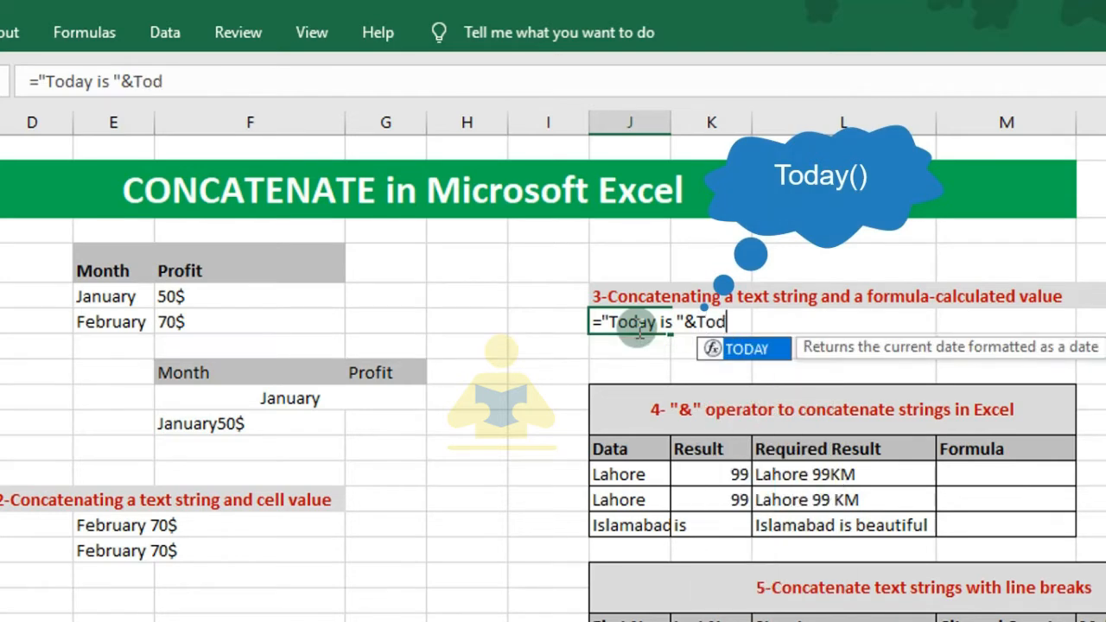
pyautogui.write('()')
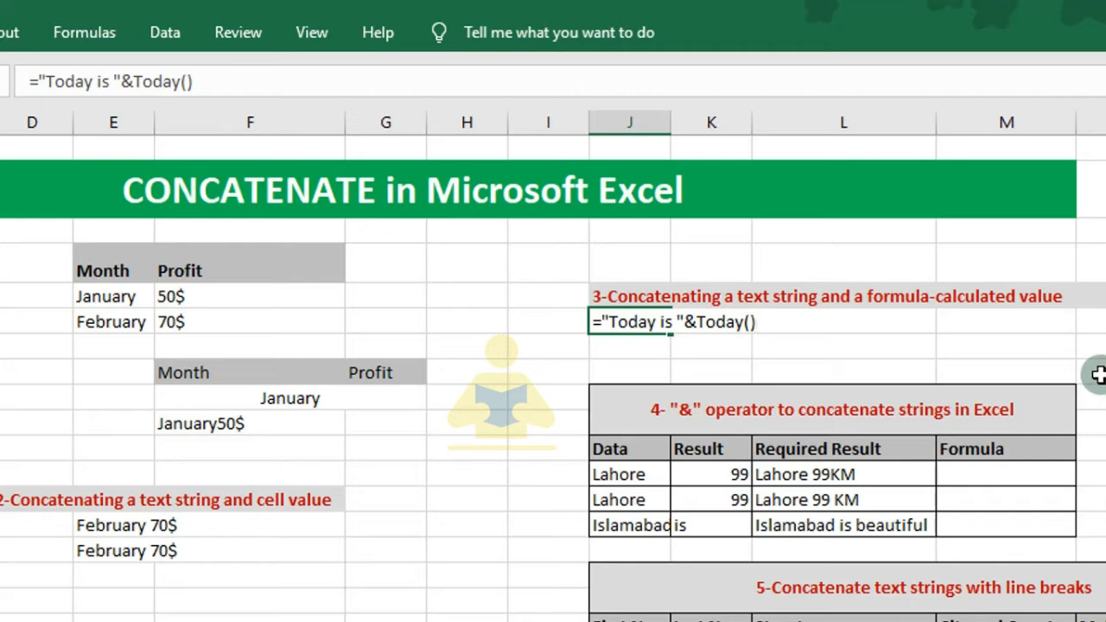
pyautogui.press('Return')
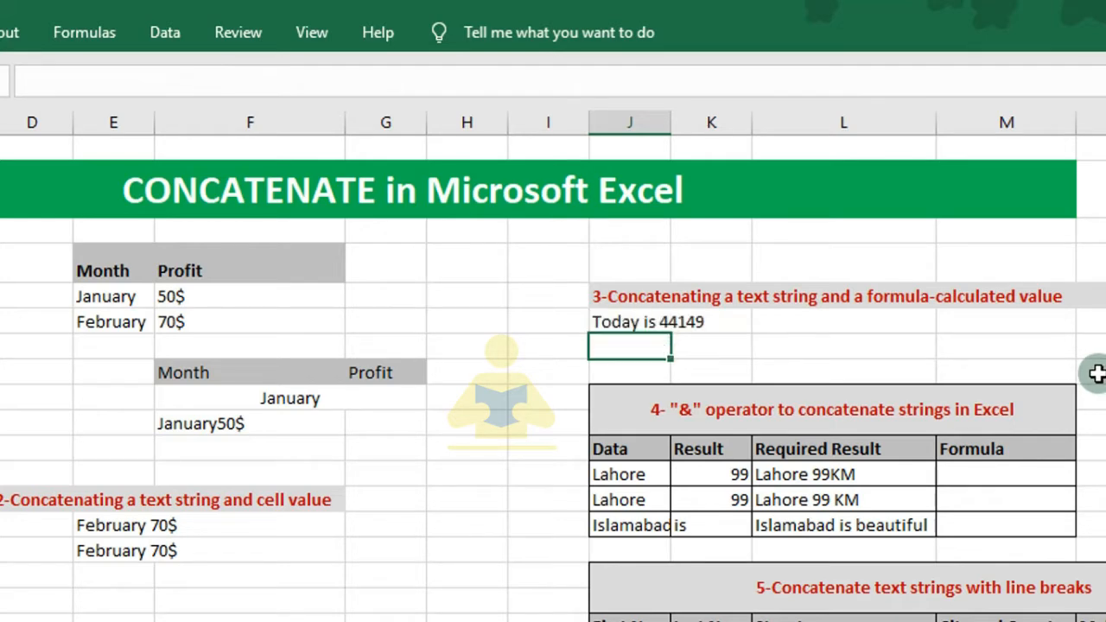
# - Wrap TODAY() in J6's formula in a TEXT function with the format "dd-mm-yyyy", and review the resulting formula
pyautogui.click(691, 319)
pyautogui.click(632, 322)
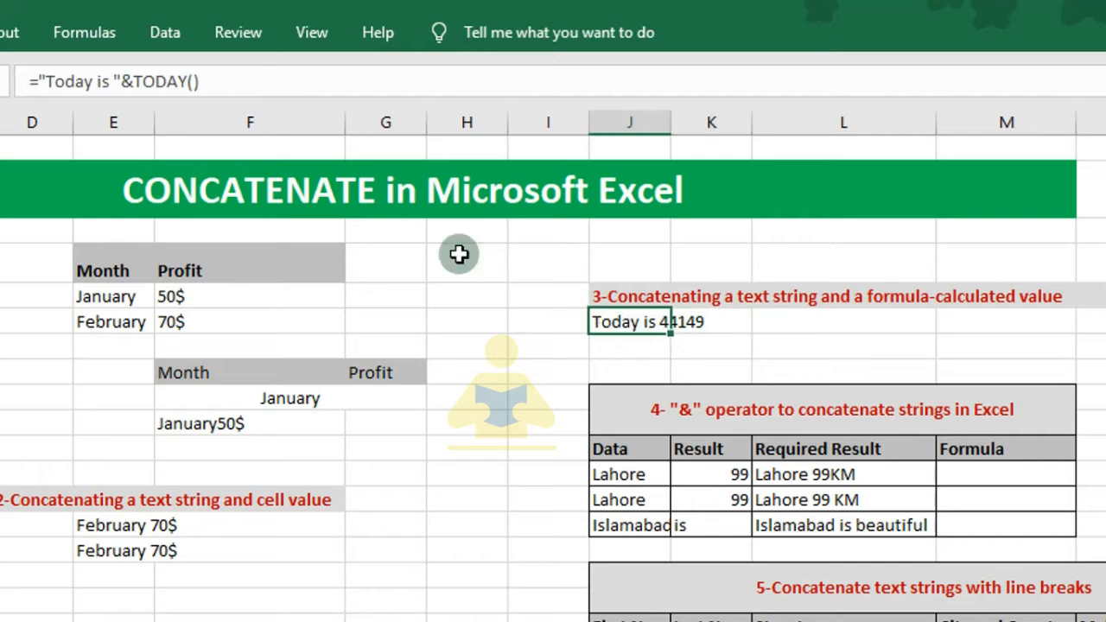
pyautogui.click(133, 81)
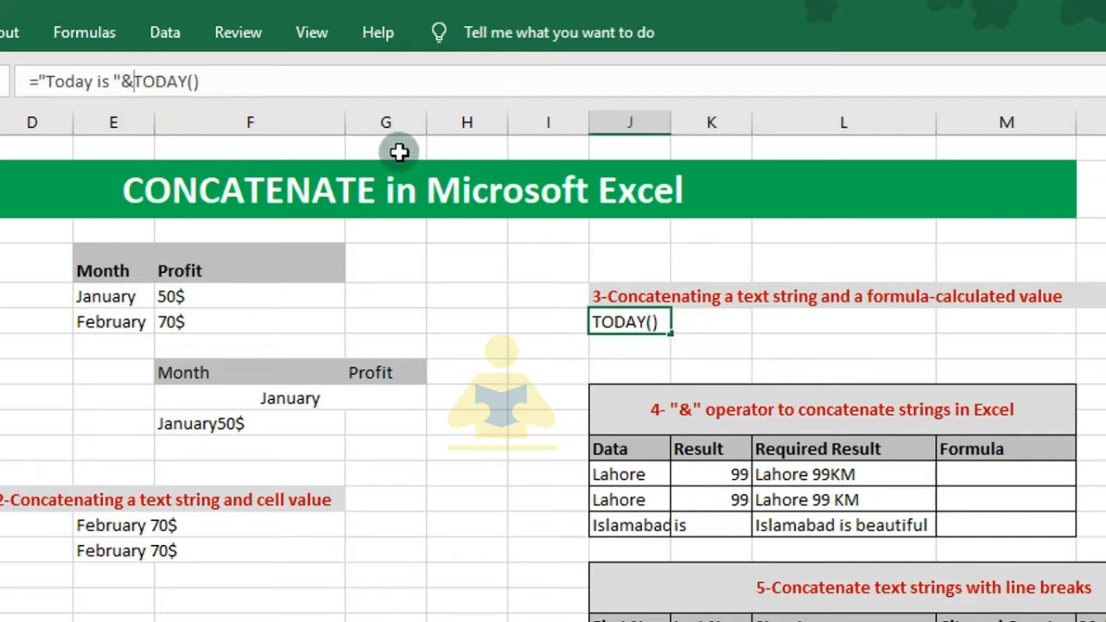
pyautogui.write('Text')
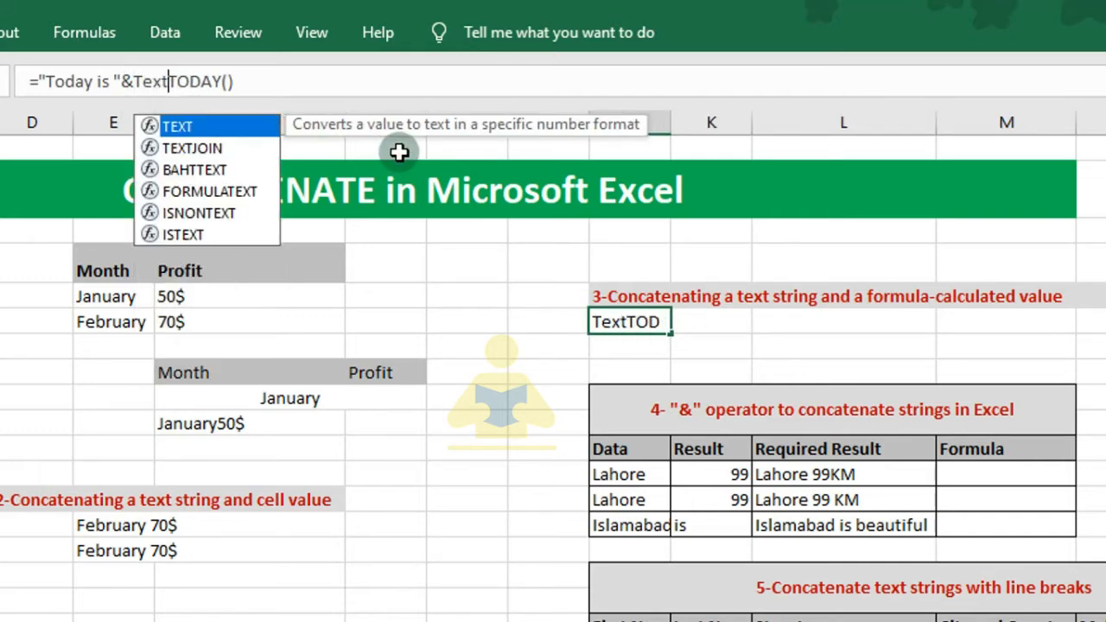
pyautogui.write('(')
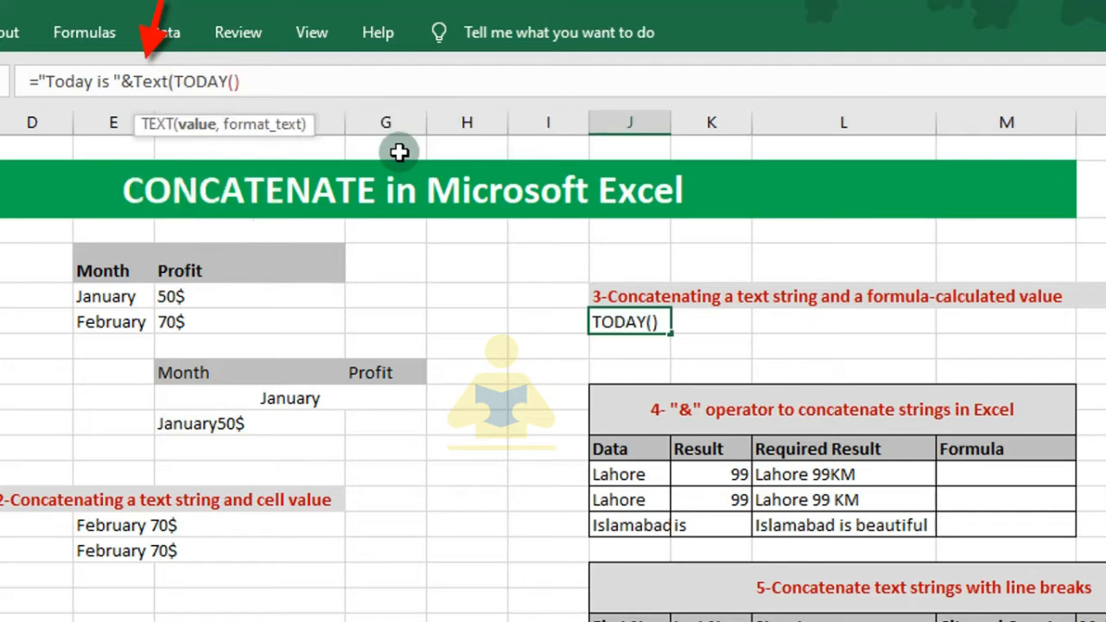
pyautogui.click(247, 82)
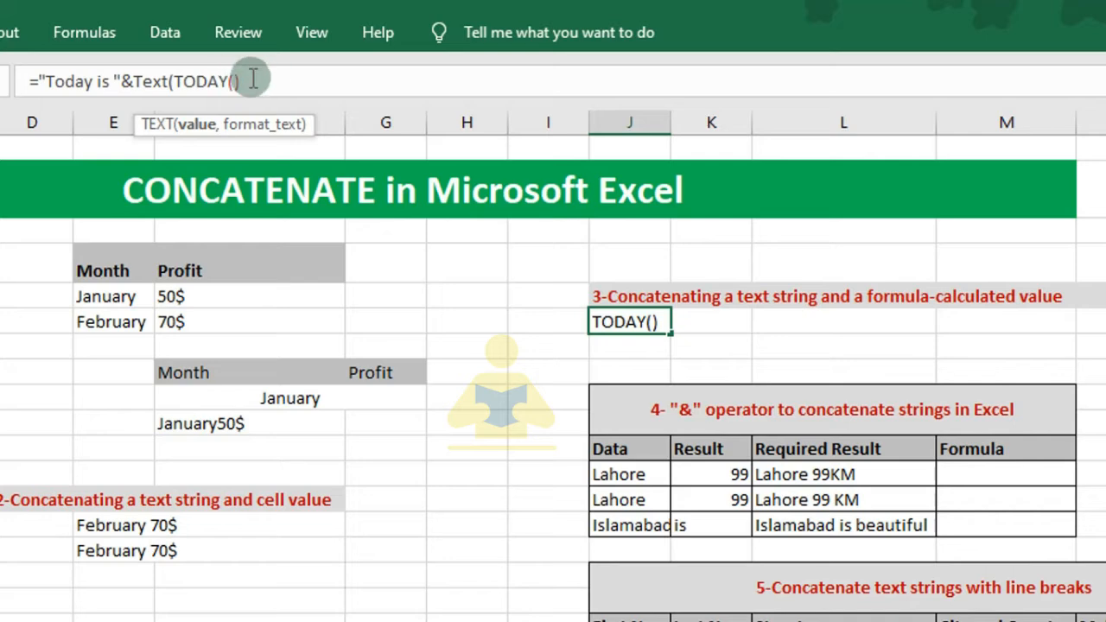
pyautogui.write(',')
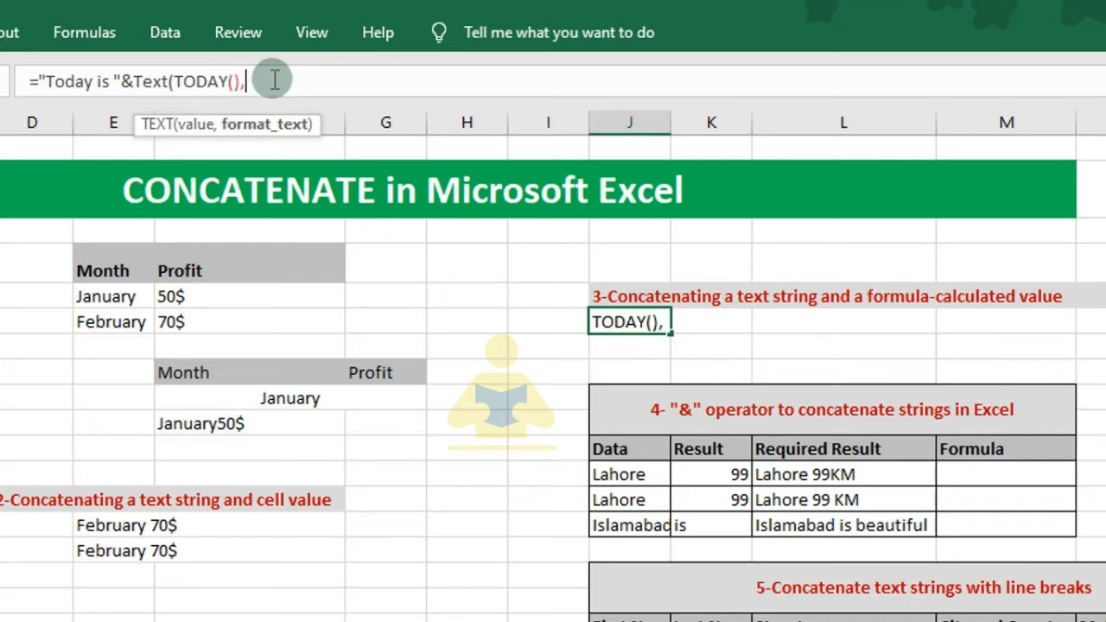
pyautogui.write('"')
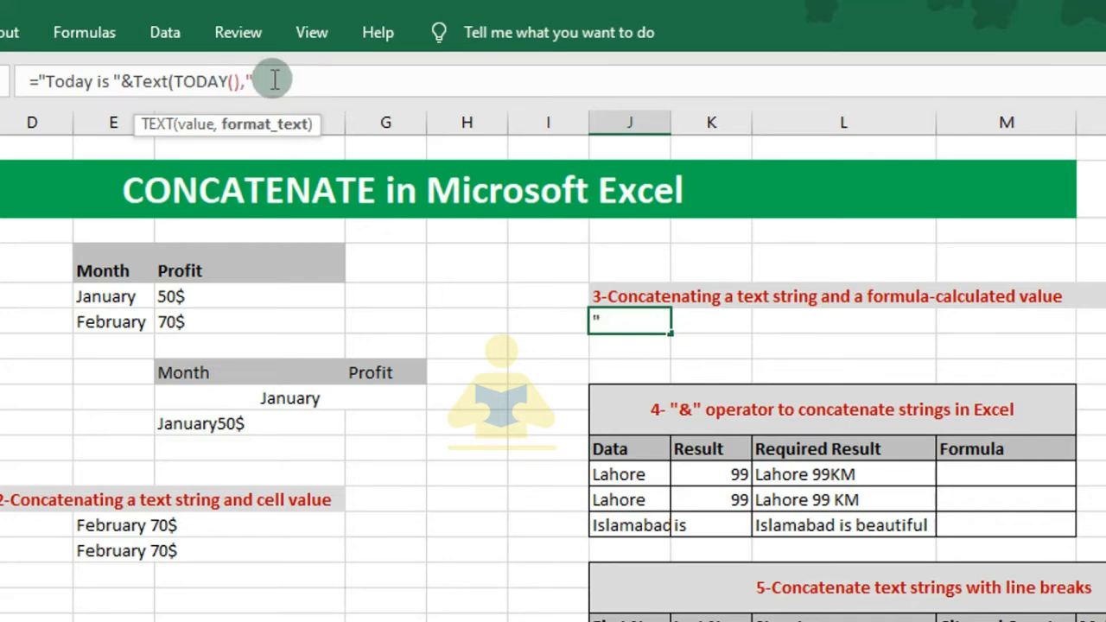
pyautogui.write('dd-mm')
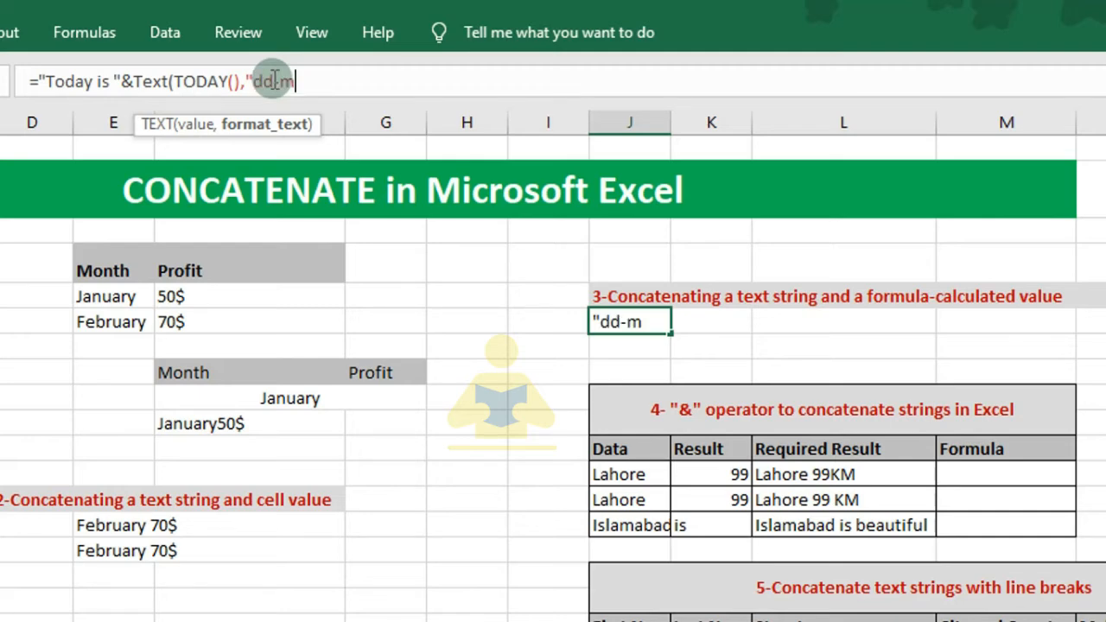
pyautogui.write('yyyy')
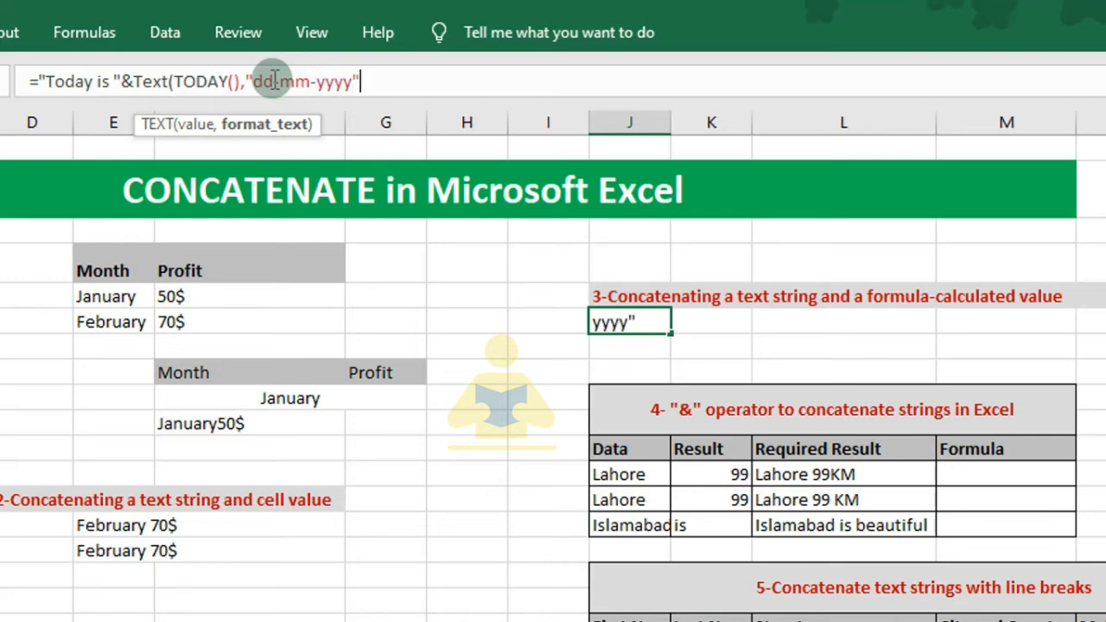
pyautogui.write('")')
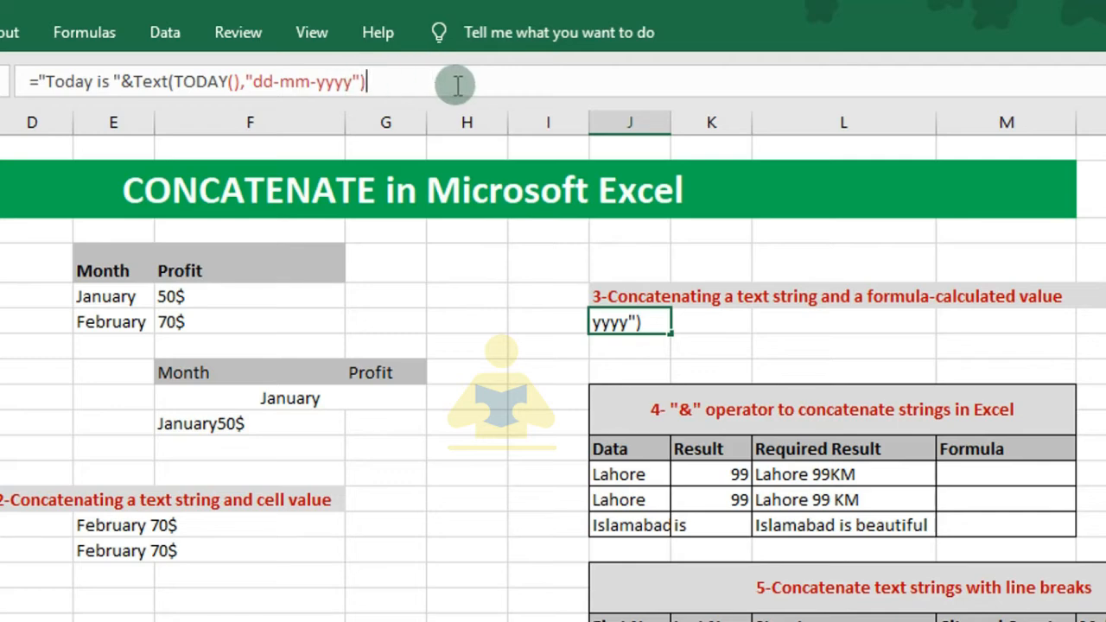
pyautogui.press('Return')
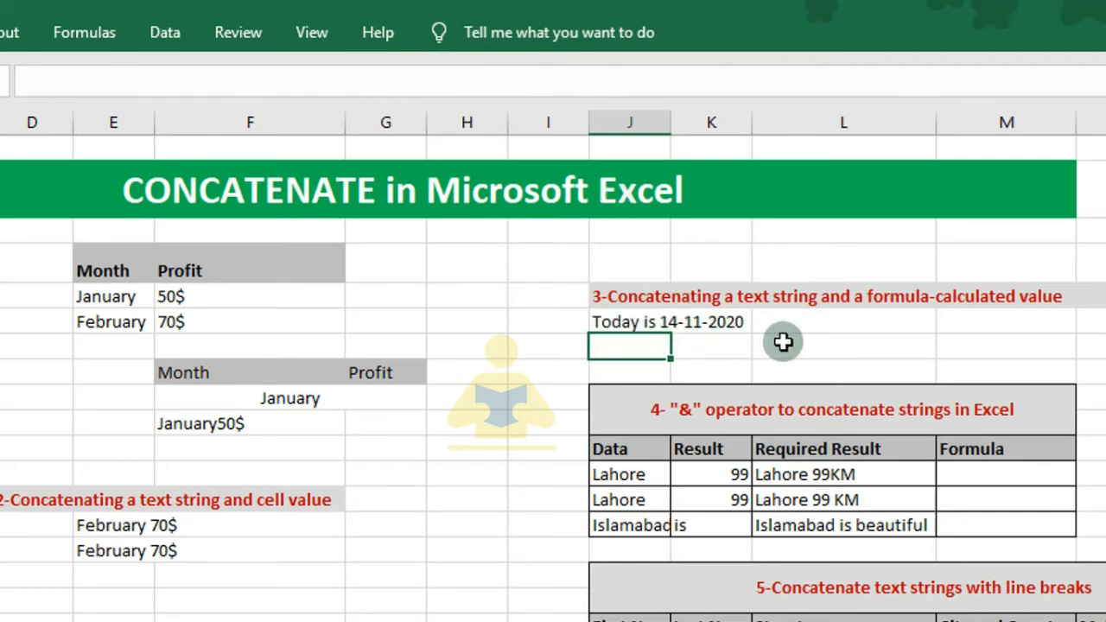
pyautogui.click(631, 322)
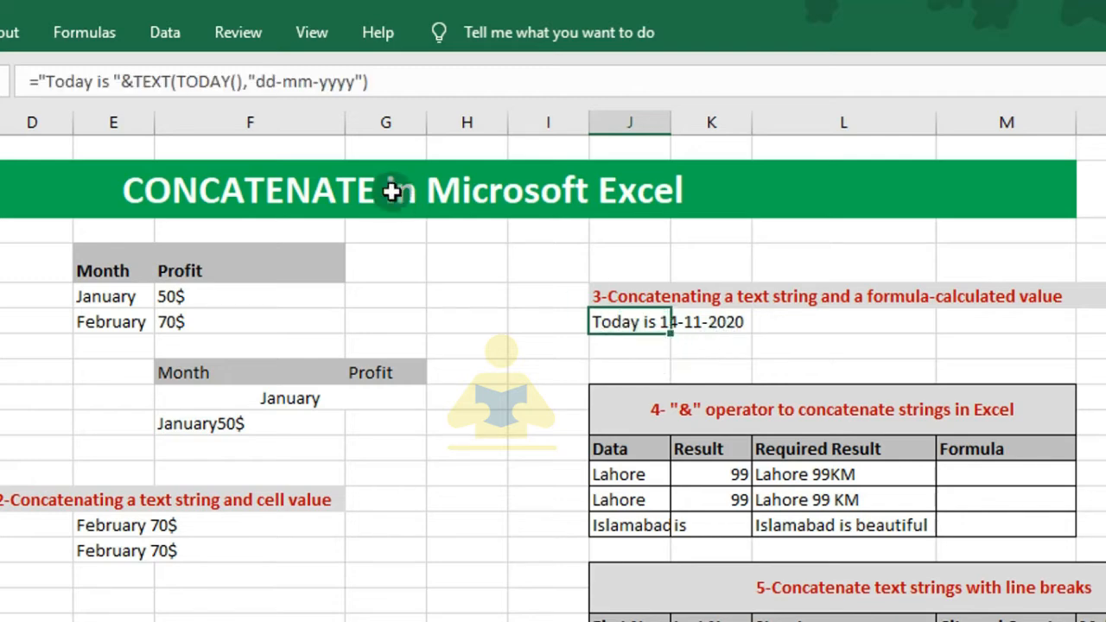
# - Begin a CONCATENATE formula in cell J7 with "Today is " as its first argument
pyautogui.click(621, 352)
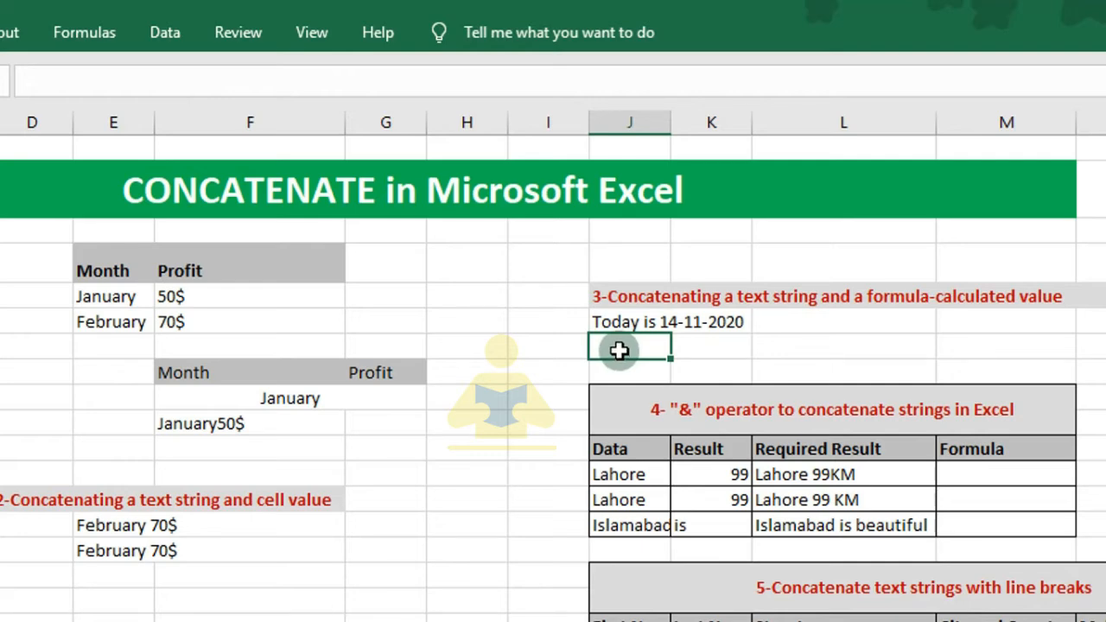
pyautogui.write('=cona')
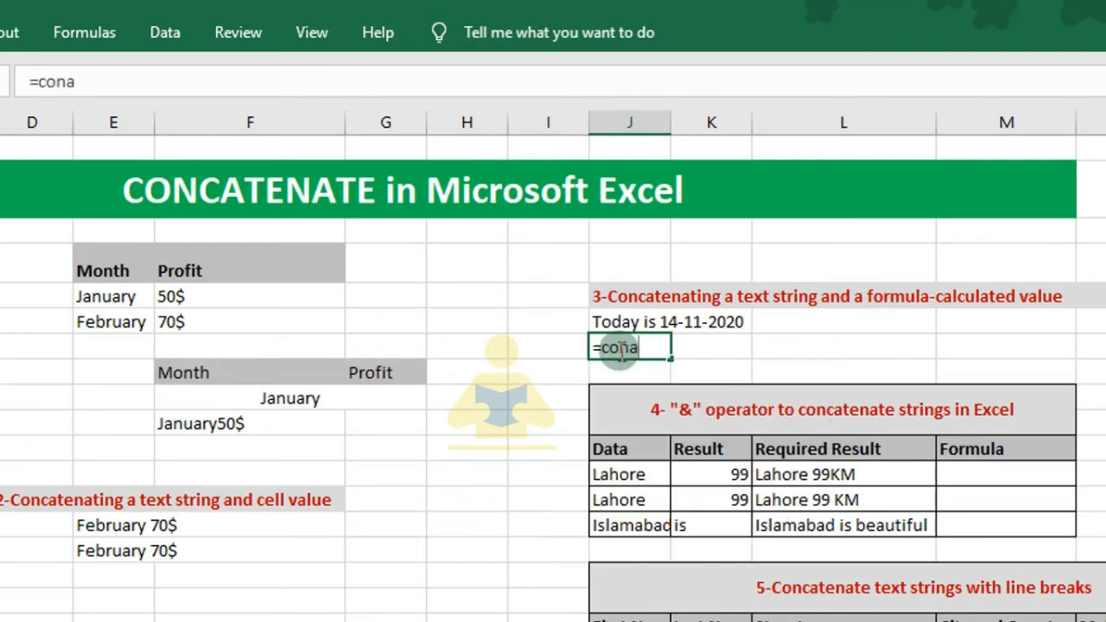
pyautogui.press('BackSpace')
pyautogui.write('c')
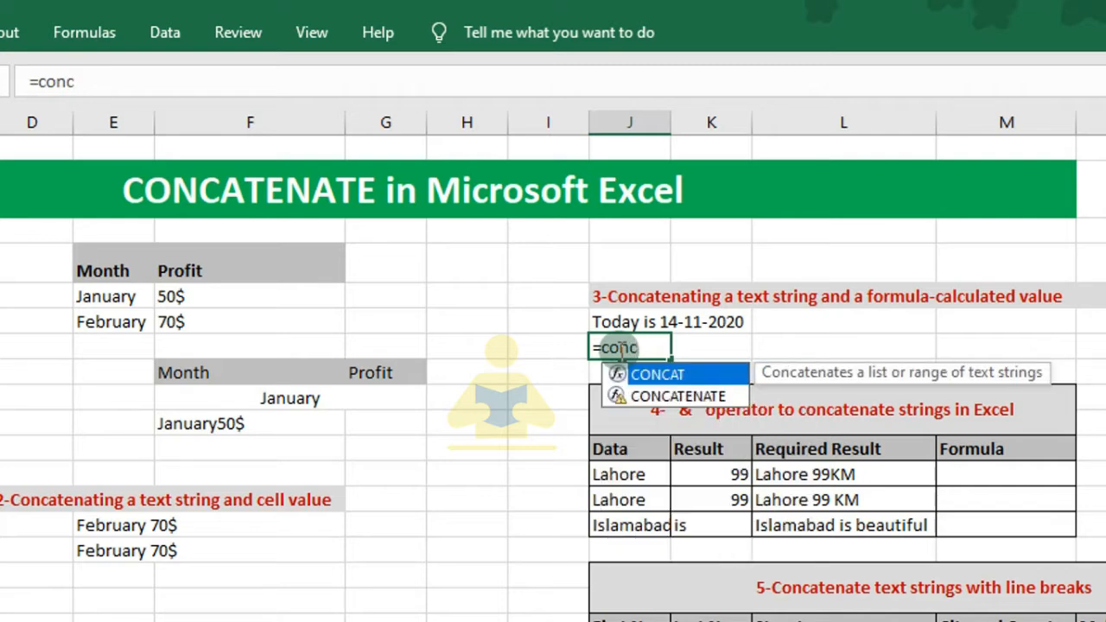
pyautogui.doubleClick(642, 396)
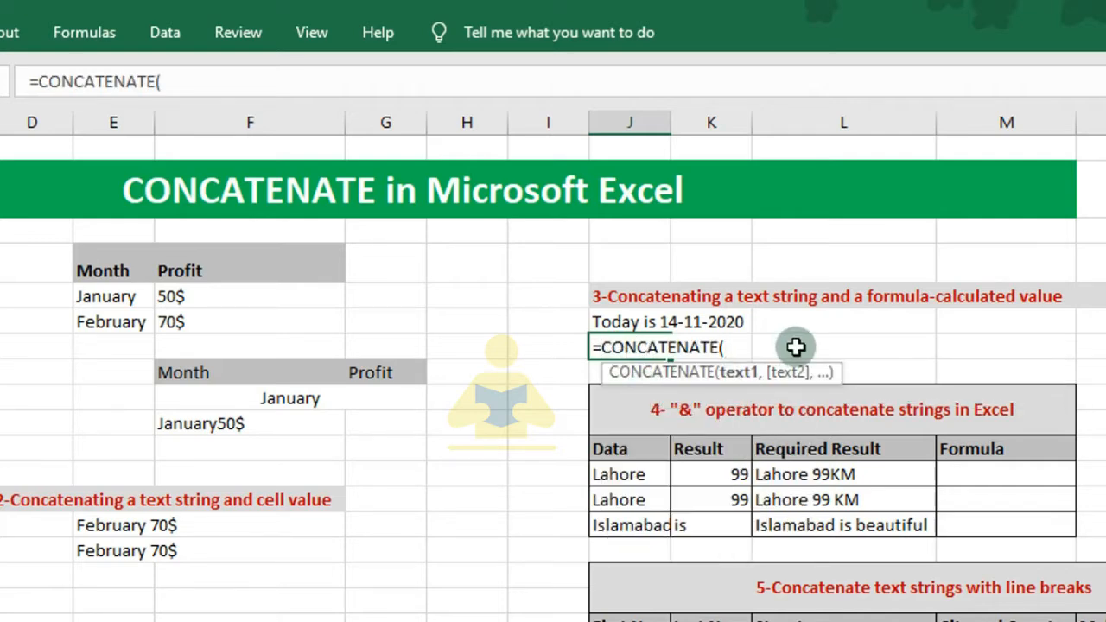
pyautogui.write('"Today is')
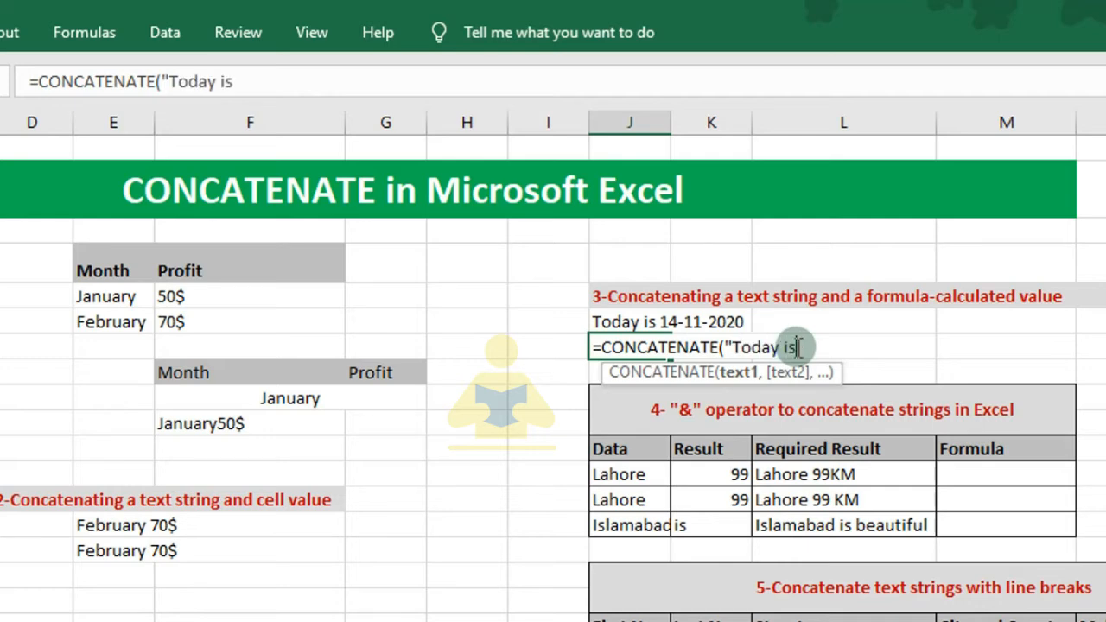
pyautogui.write(' ",')
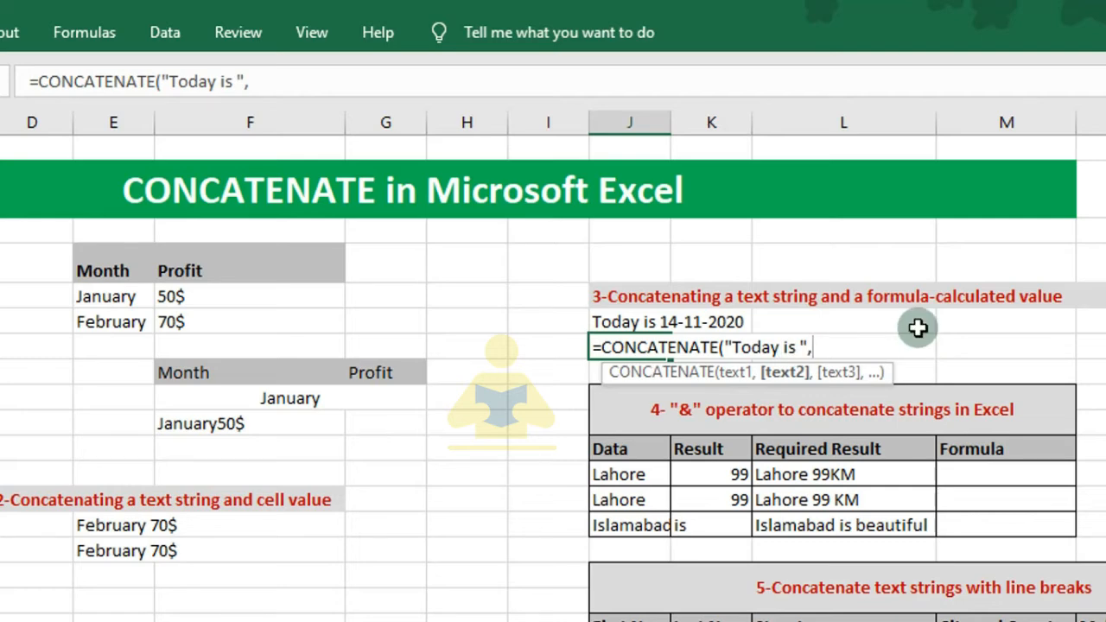
# - Add a TEXT function of TODAY() with the format dd/mmmm/yy as the second argument in J7 and try to enter the formula
pyautogui.write('Text(')
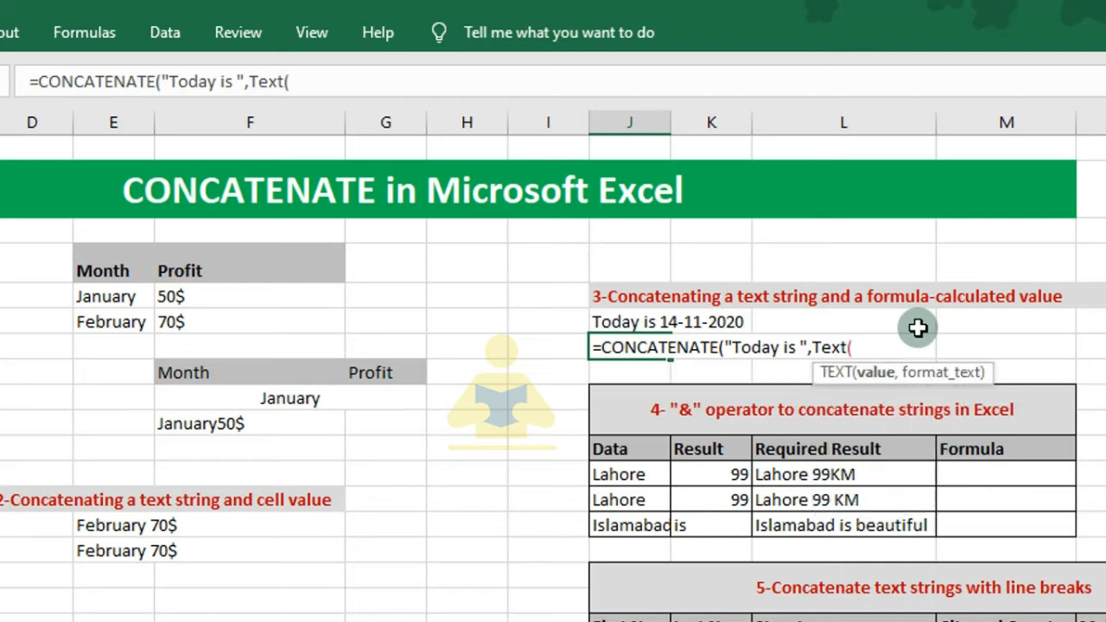
pyautogui.write('Today')
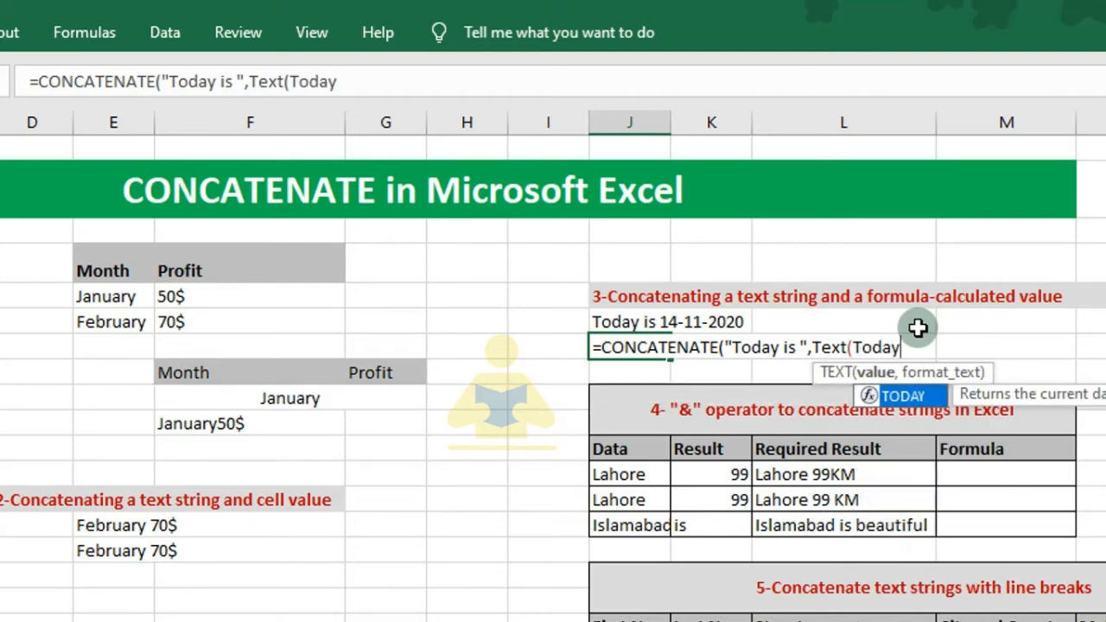
pyautogui.write('()')
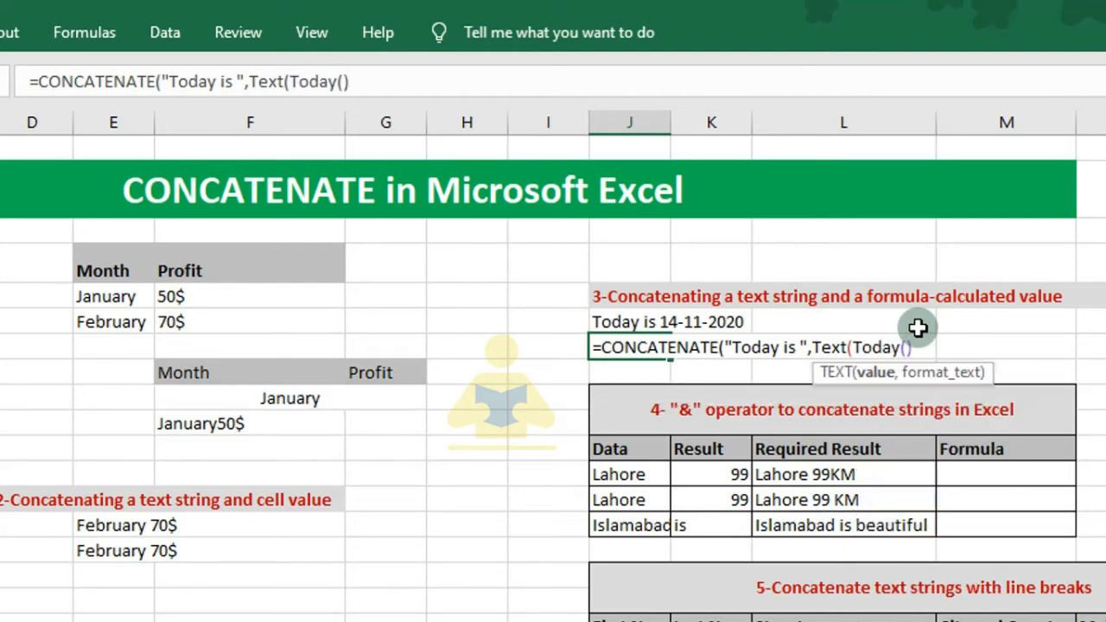
pyautogui.write(',"')
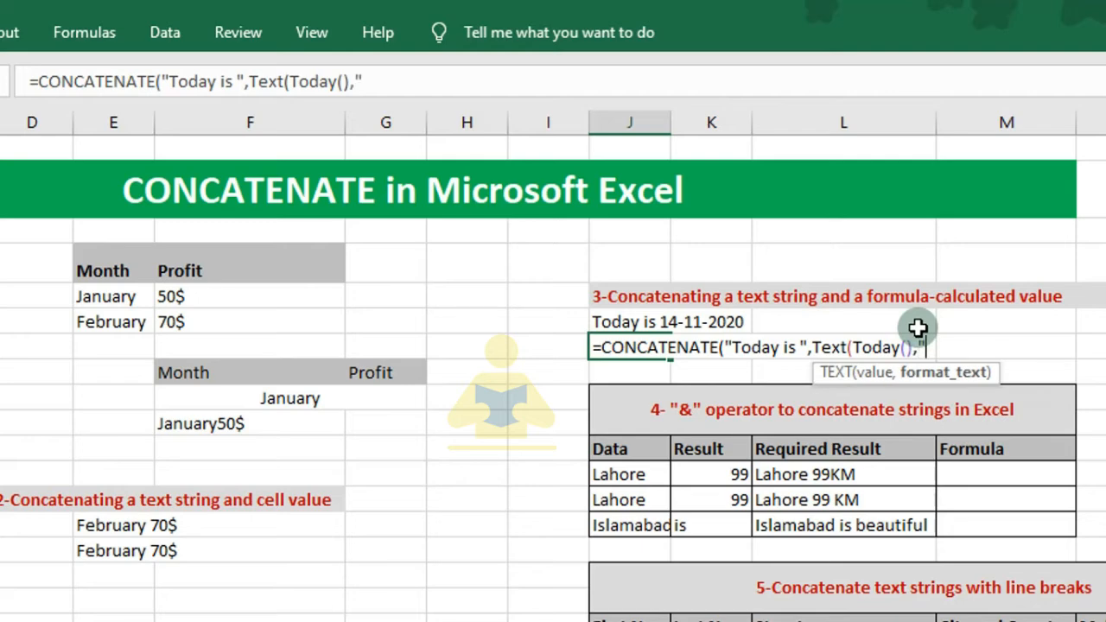
pyautogui.write('dd/mmmm')
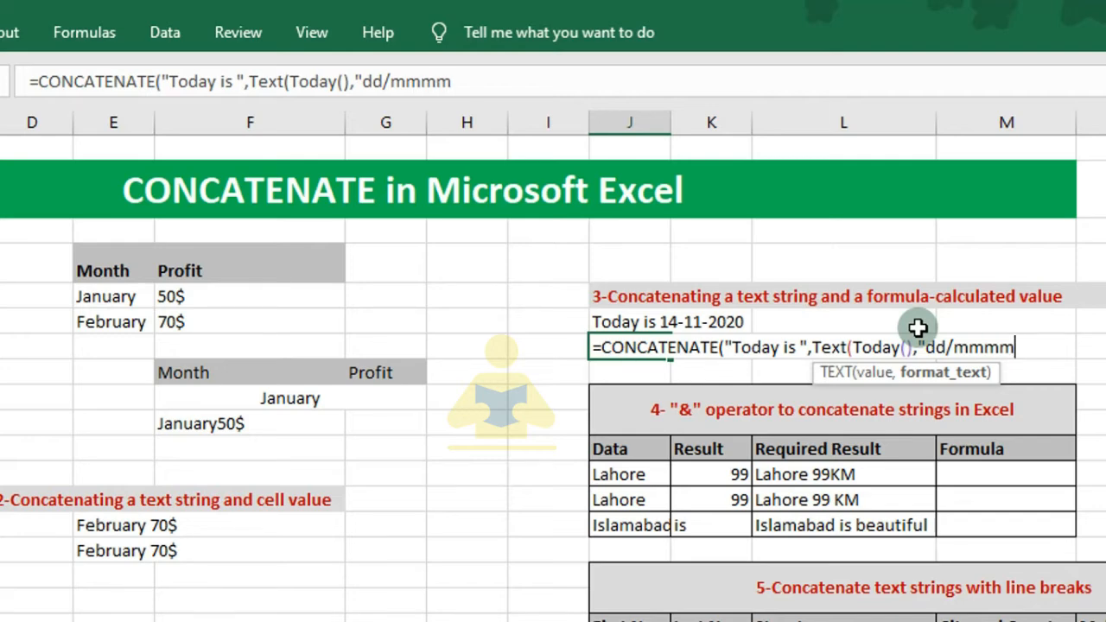
pyautogui.write('/yy')
pyautogui.write('"))')
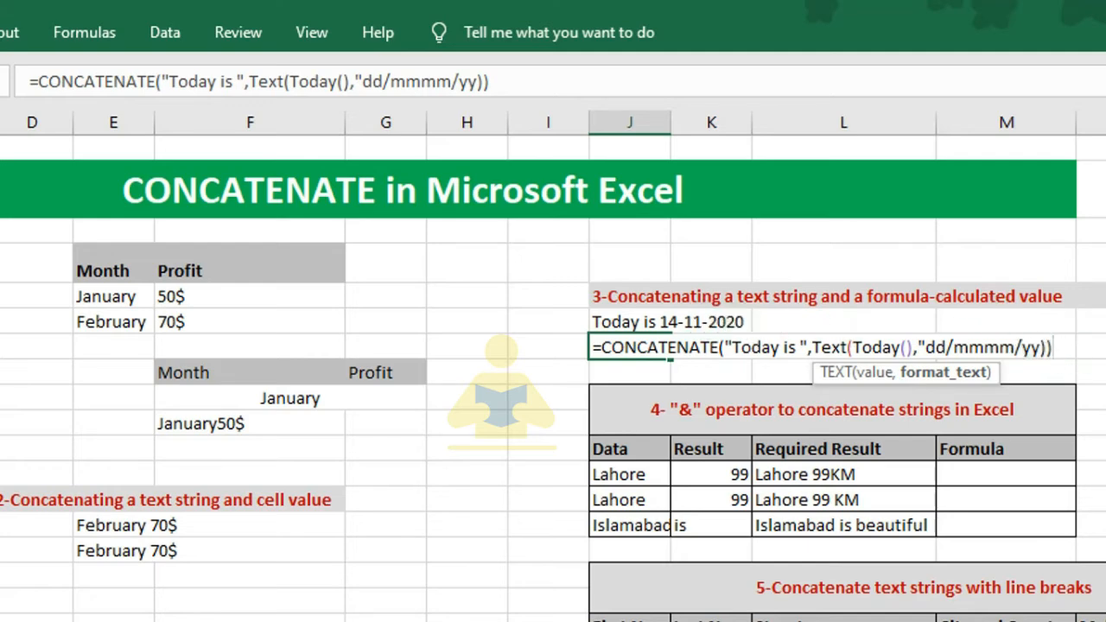
pyautogui.press('Return')
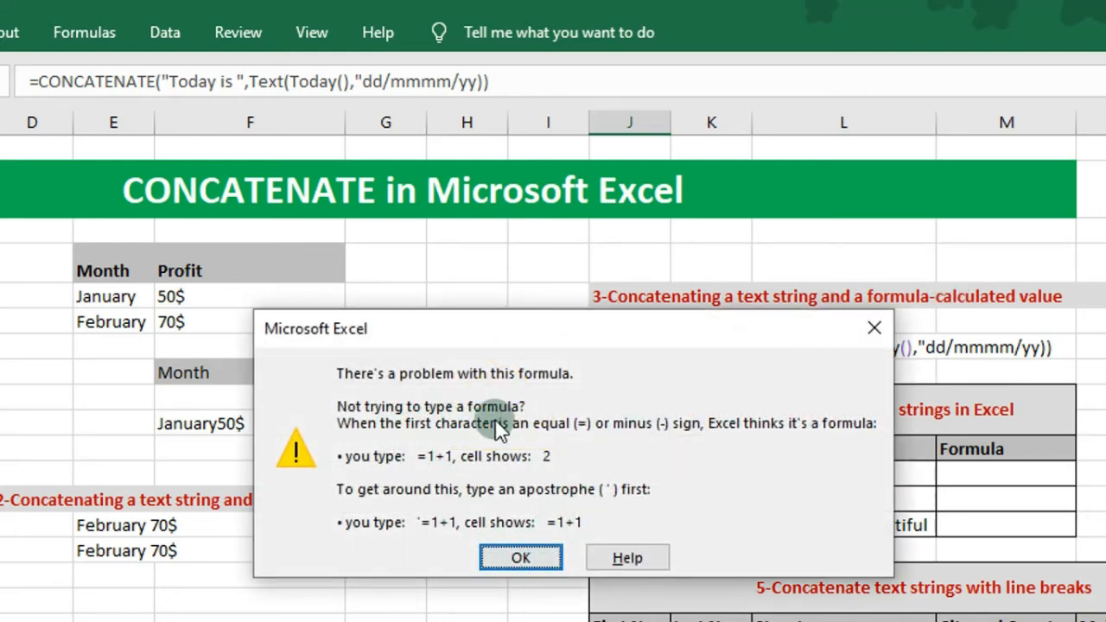
pyautogui.click(517, 555)
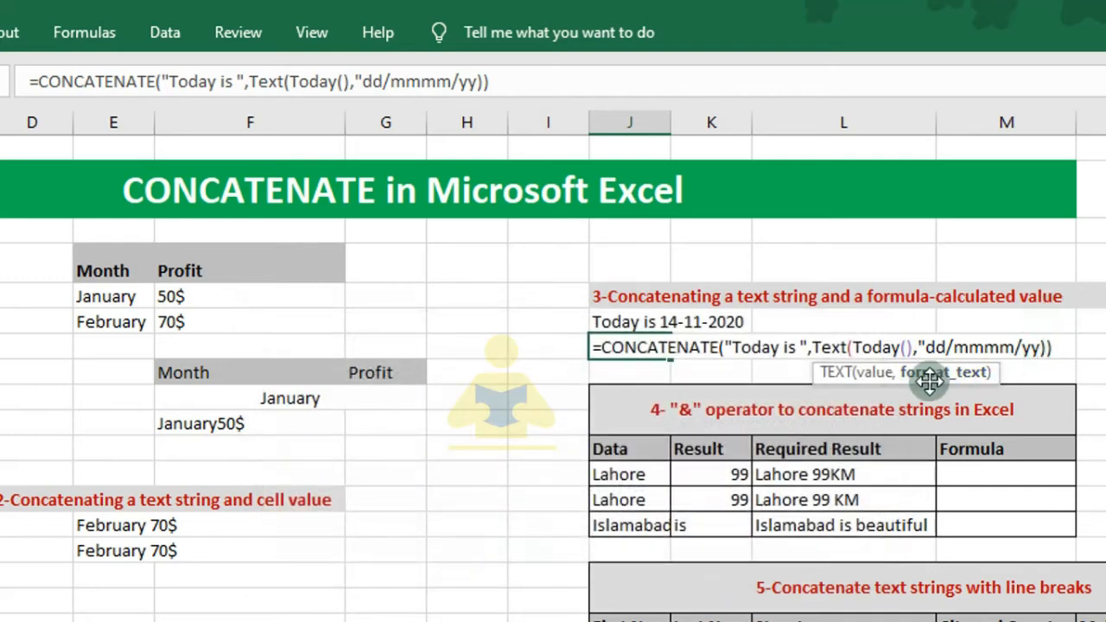
# - Add the missing closing quotation mark after dd/mmmm/yy in J7's formula and enter it
pyautogui.click(1040, 345)
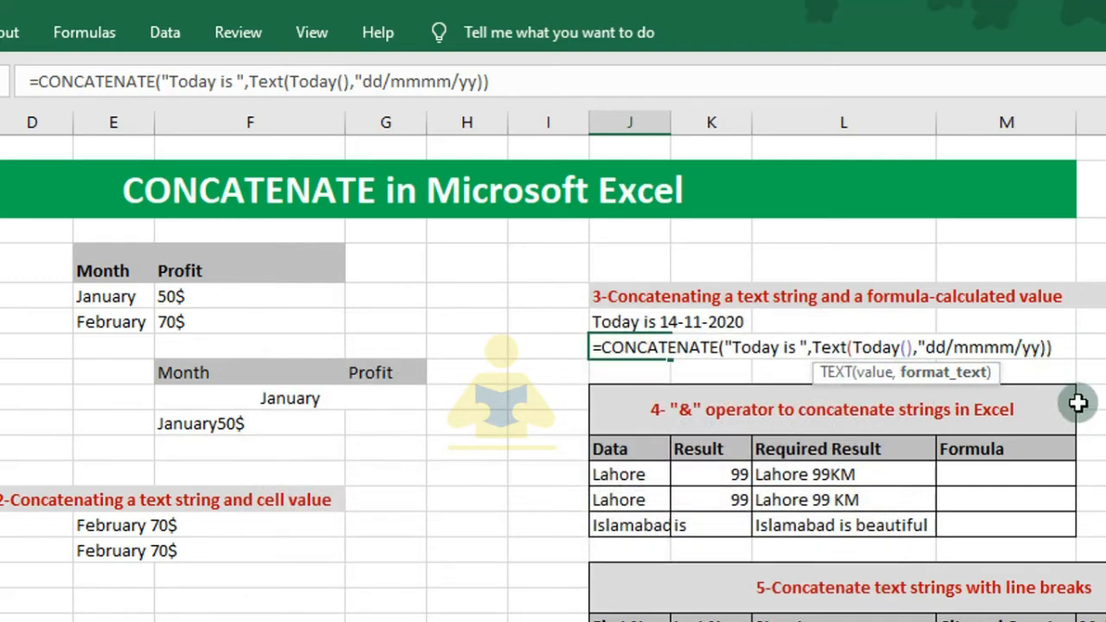
pyautogui.write('"')
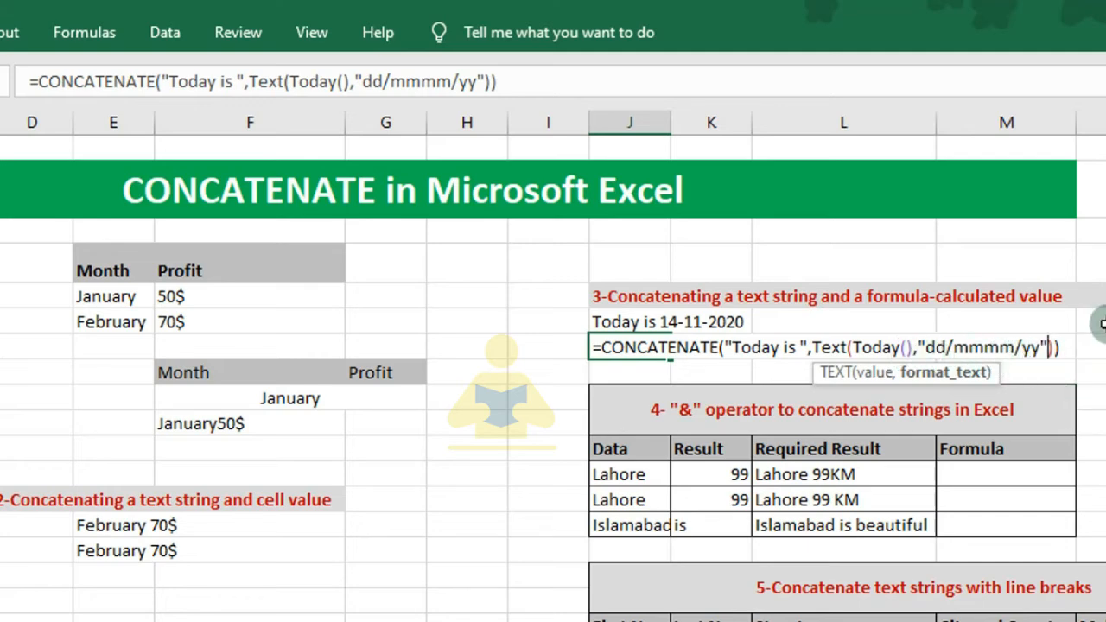
pyautogui.click(1067, 346)
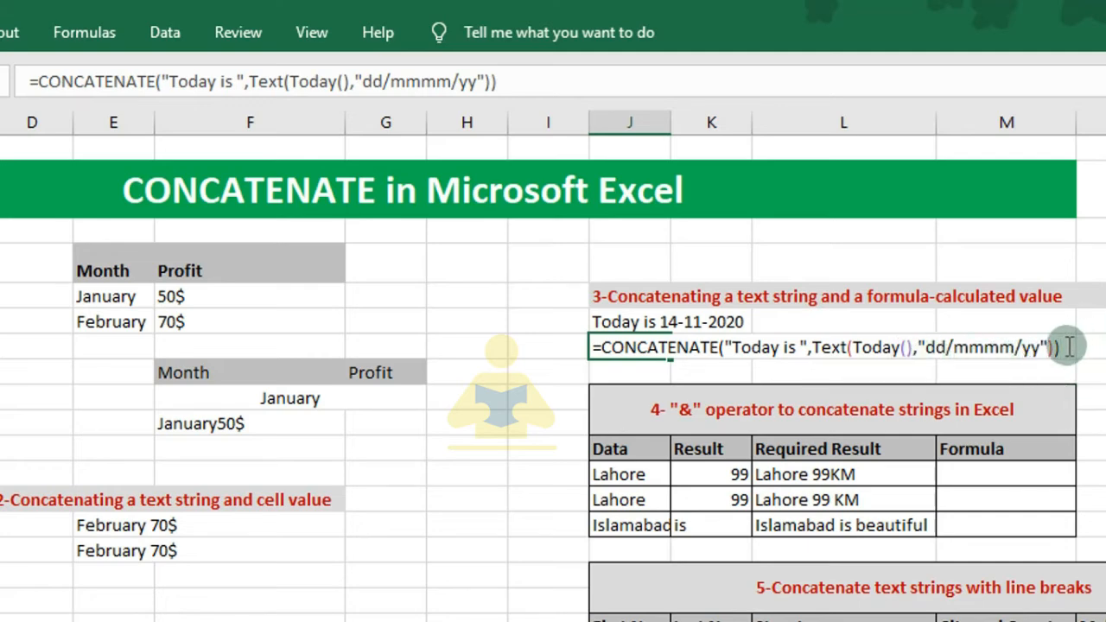
pyautogui.press('Return')
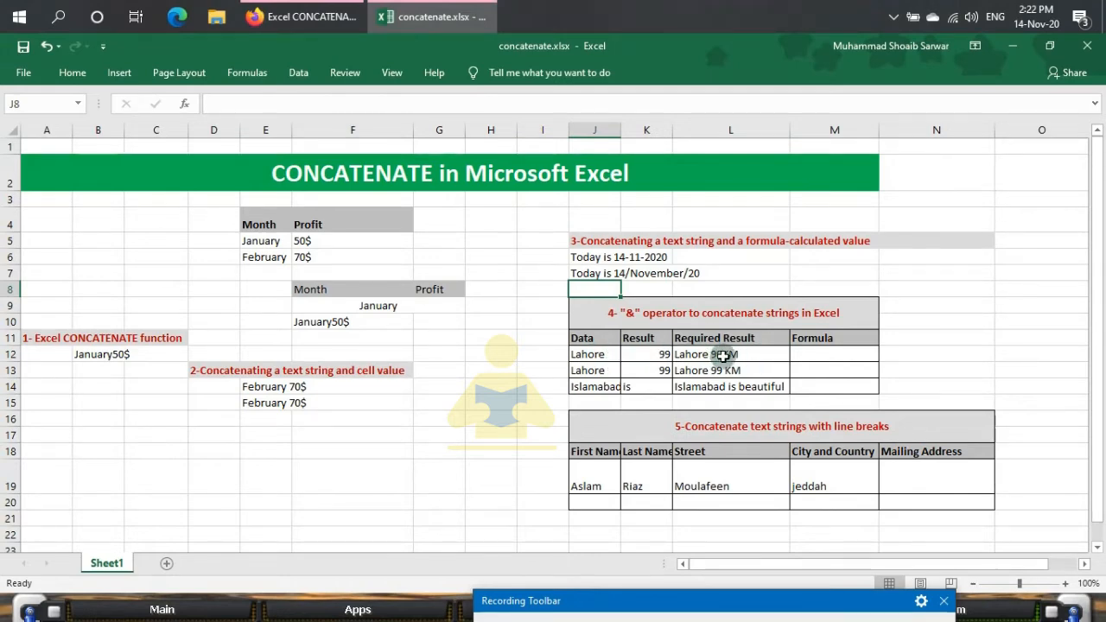
# - Turn off text wrapping for the empty Mailing Address cell N19
pyautogui.click(806, 351)
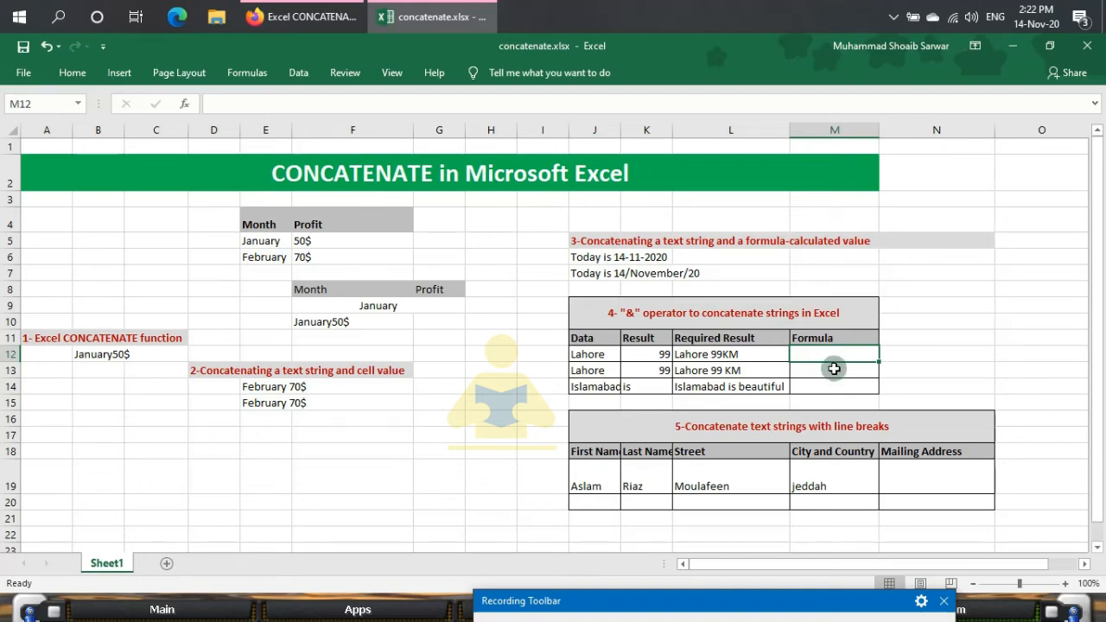
pyautogui.scroll(-1, 839, 366)
pyautogui.scroll(-1, 879, 376)
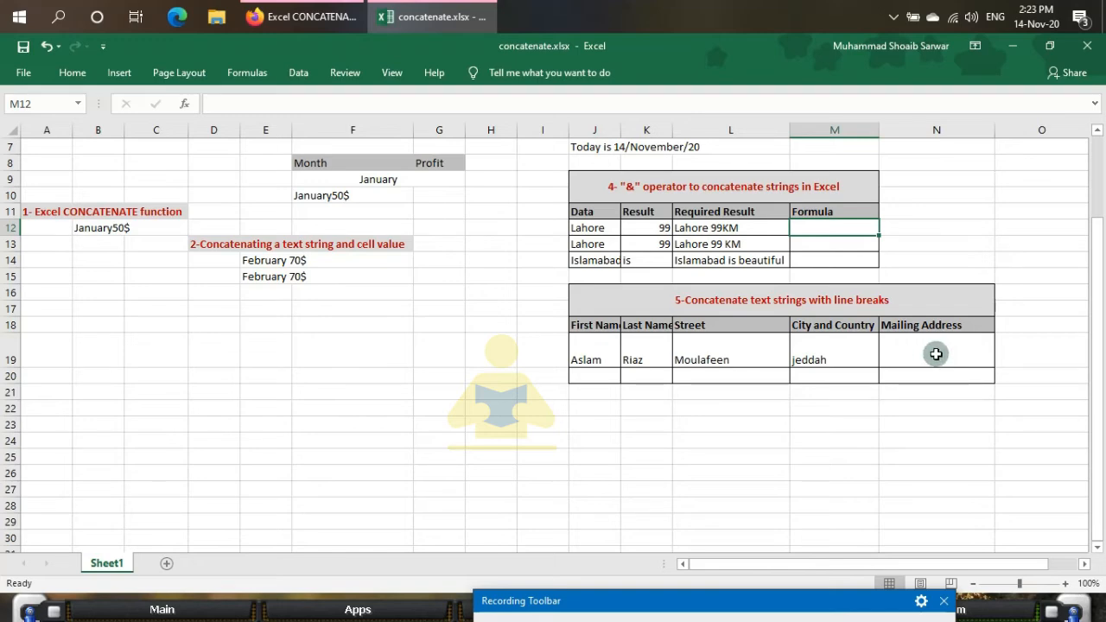
pyautogui.click(936, 354)
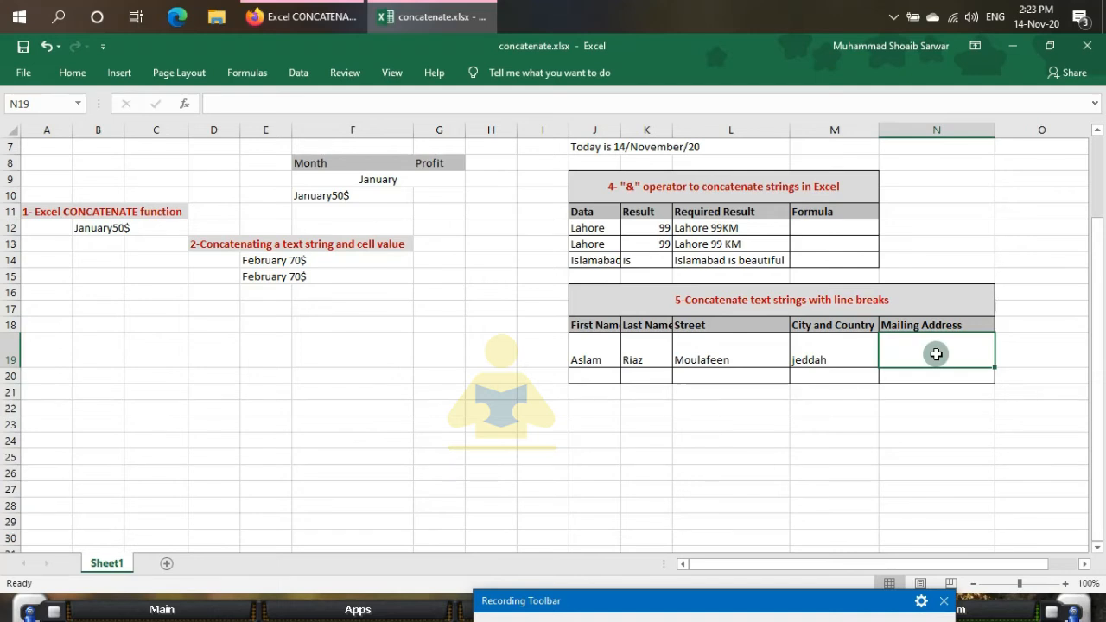
pyautogui.click(71, 72)
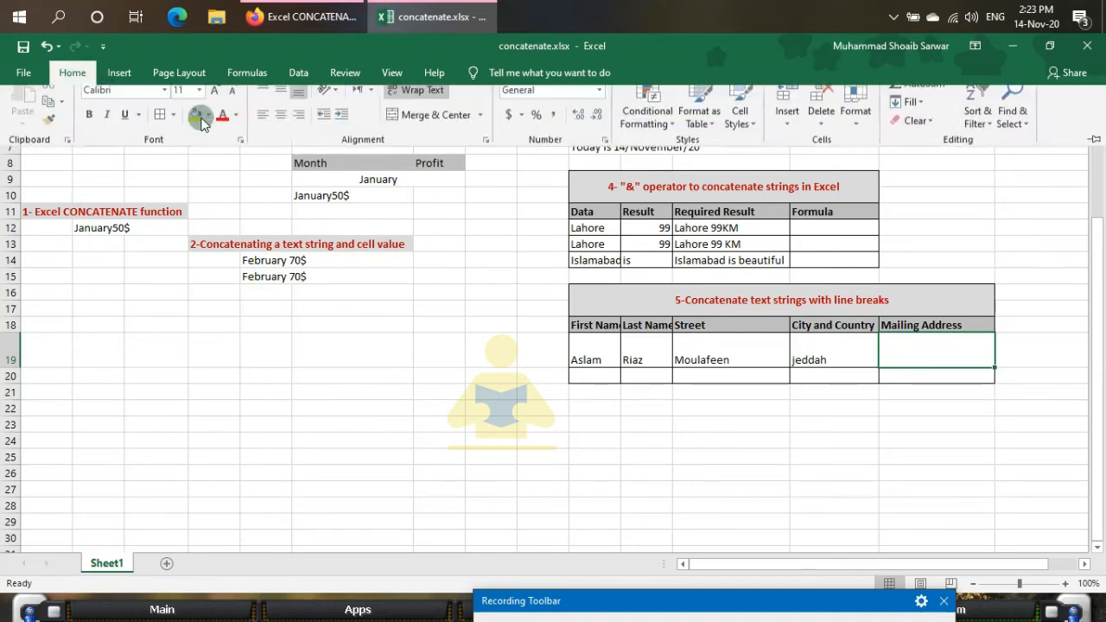
pyautogui.click(419, 104)
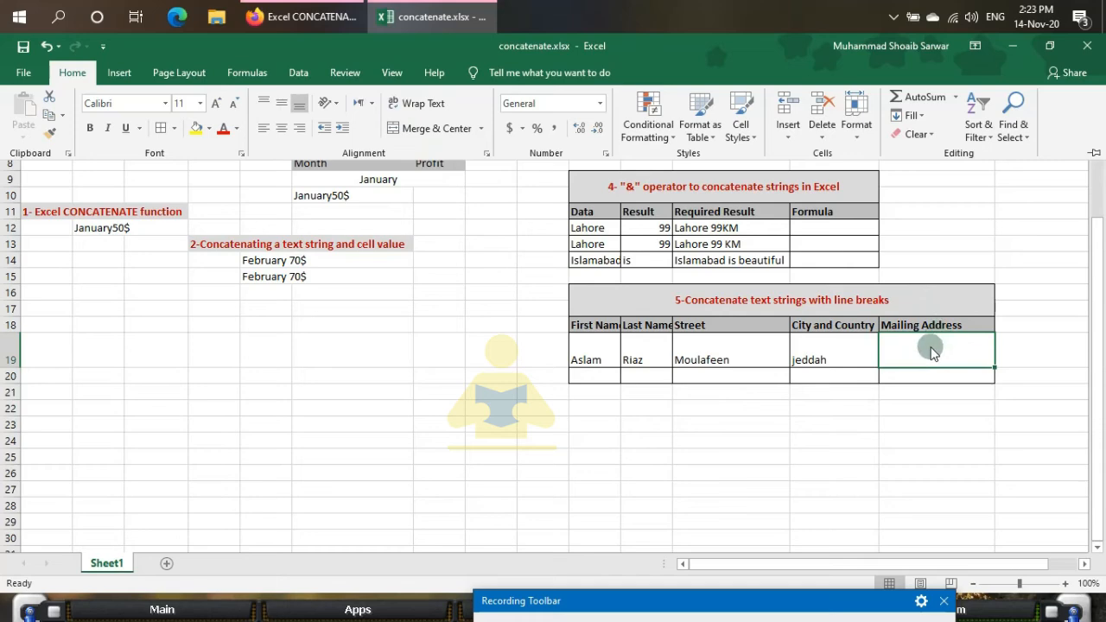
# - Enable the Wrap text alignment option for cell N19 in its cell format settings
pyautogui.hotkey('ctrl', '1')
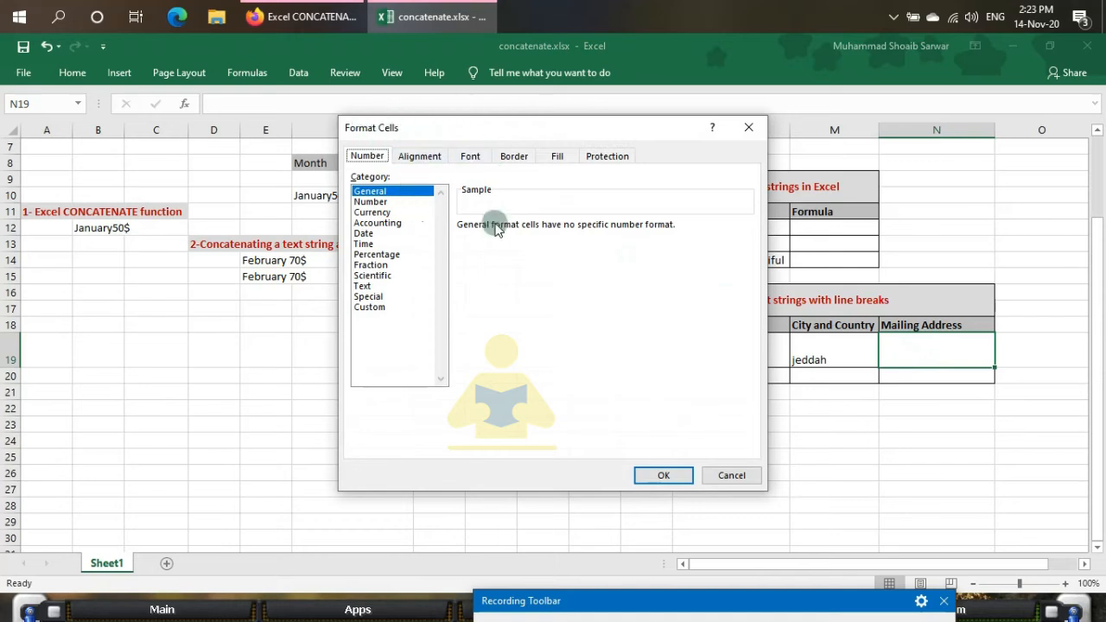
pyautogui.click(420, 157)
pyautogui.click(384, 296)
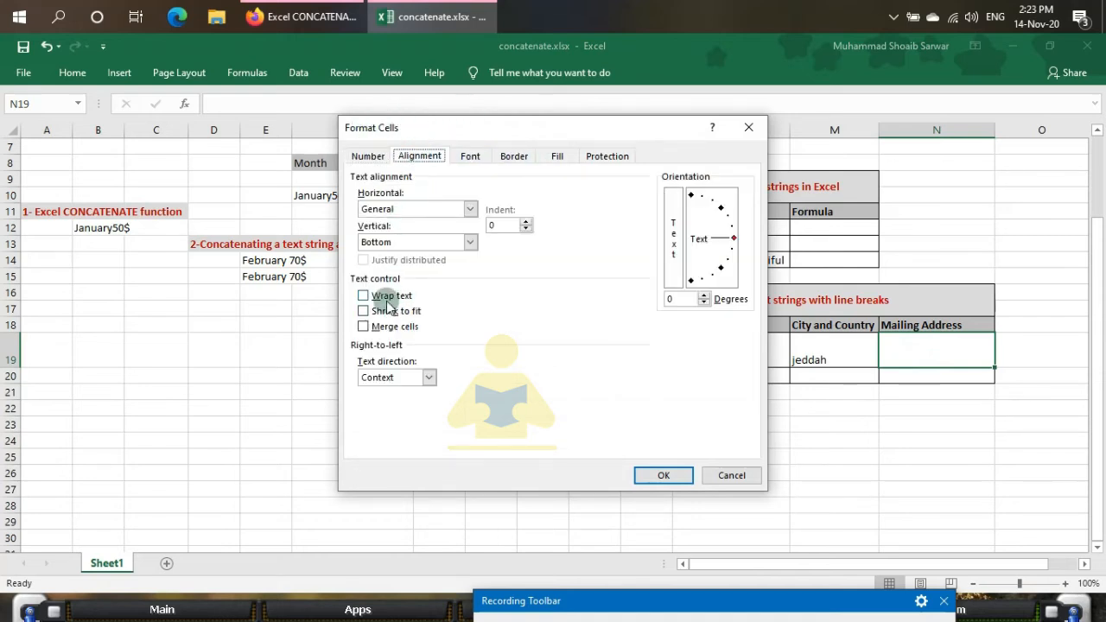
pyautogui.click(664, 475)
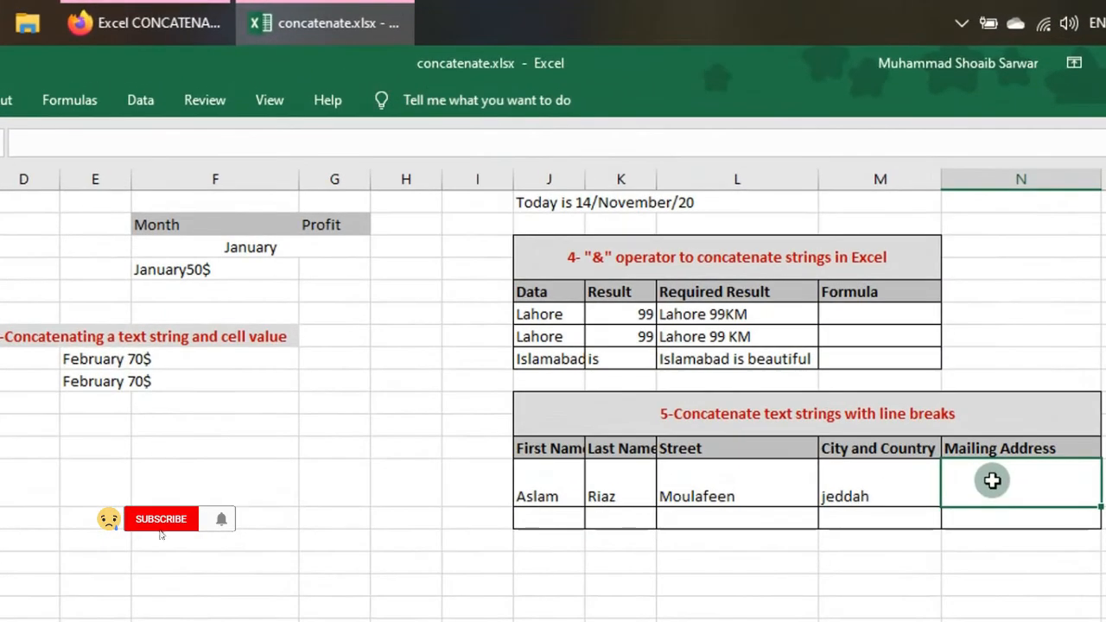
# - Start the formula =J19&" "&K19 in cell N19 to join the first and last name with a space
pyautogui.write('=')
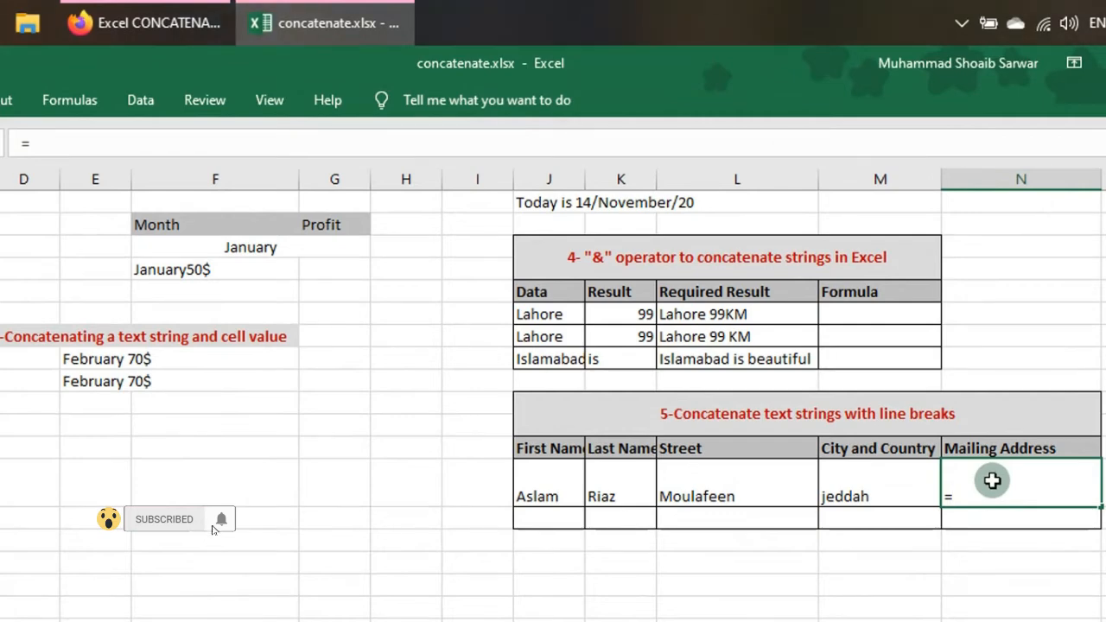
pyautogui.click(557, 492)
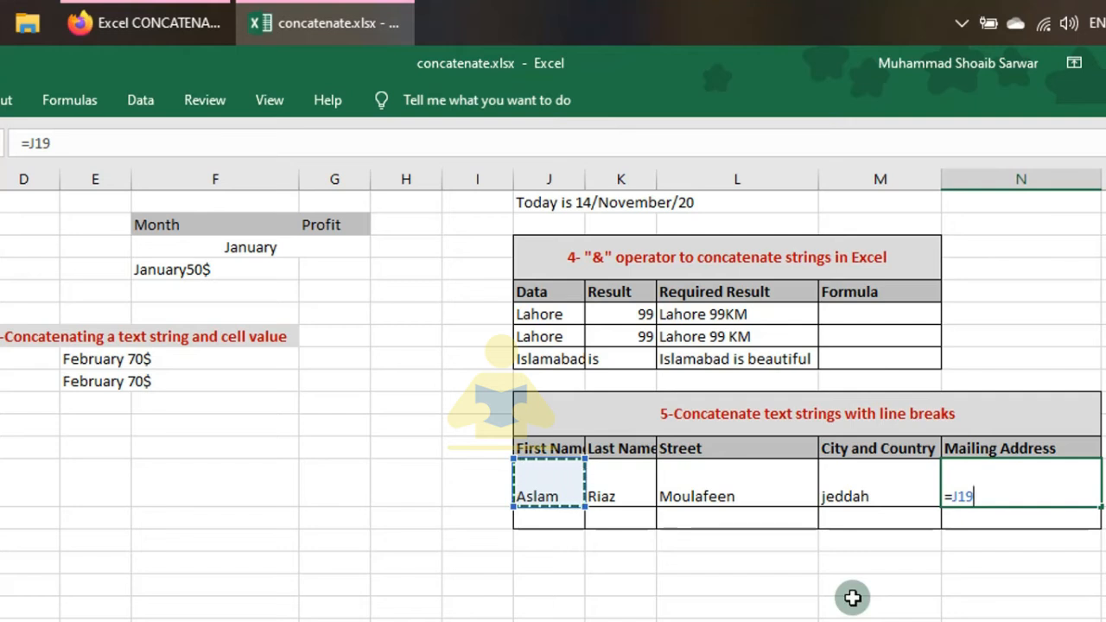
pyautogui.write('&')
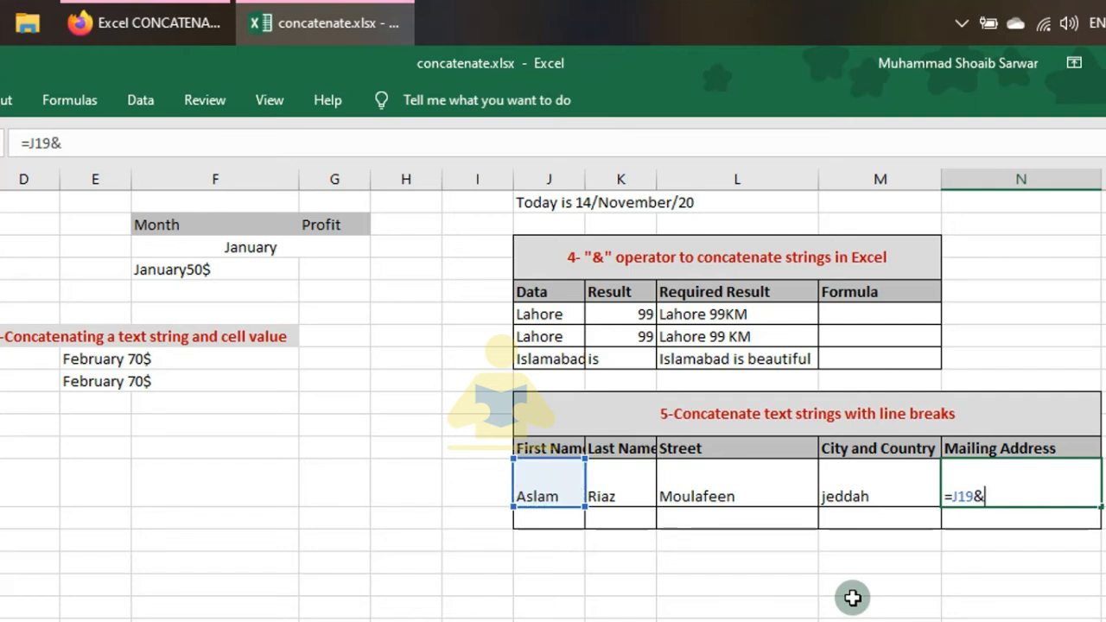
pyautogui.write('" "&')
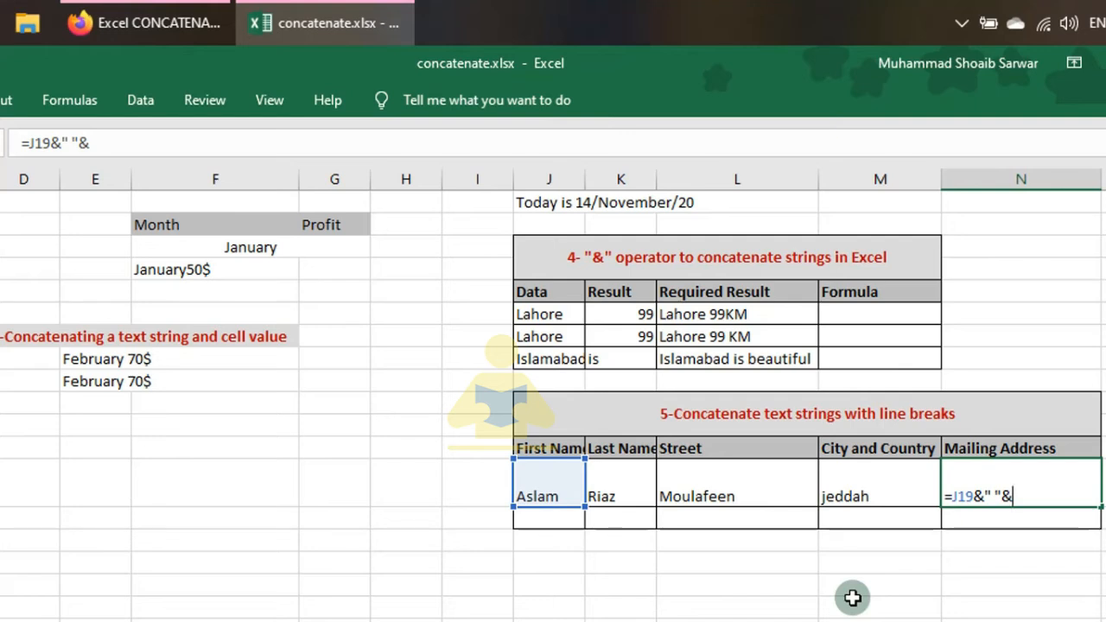
pyautogui.click(612, 491)
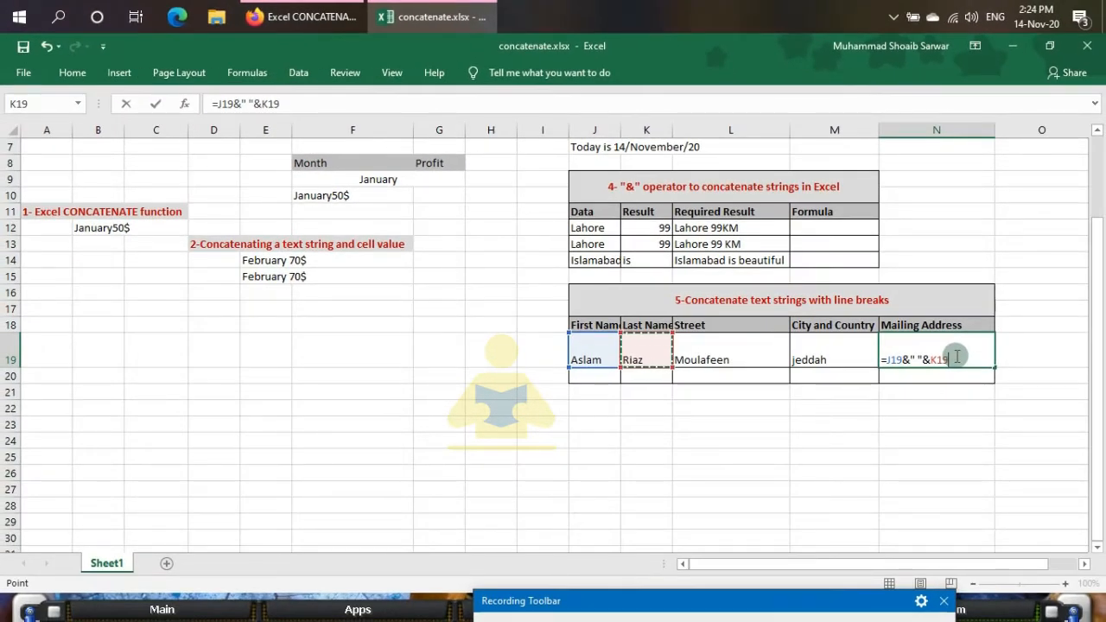
# - Append &CHAR(10) to the formula in N19 to insert a line break after the last name
pyautogui.write('&')
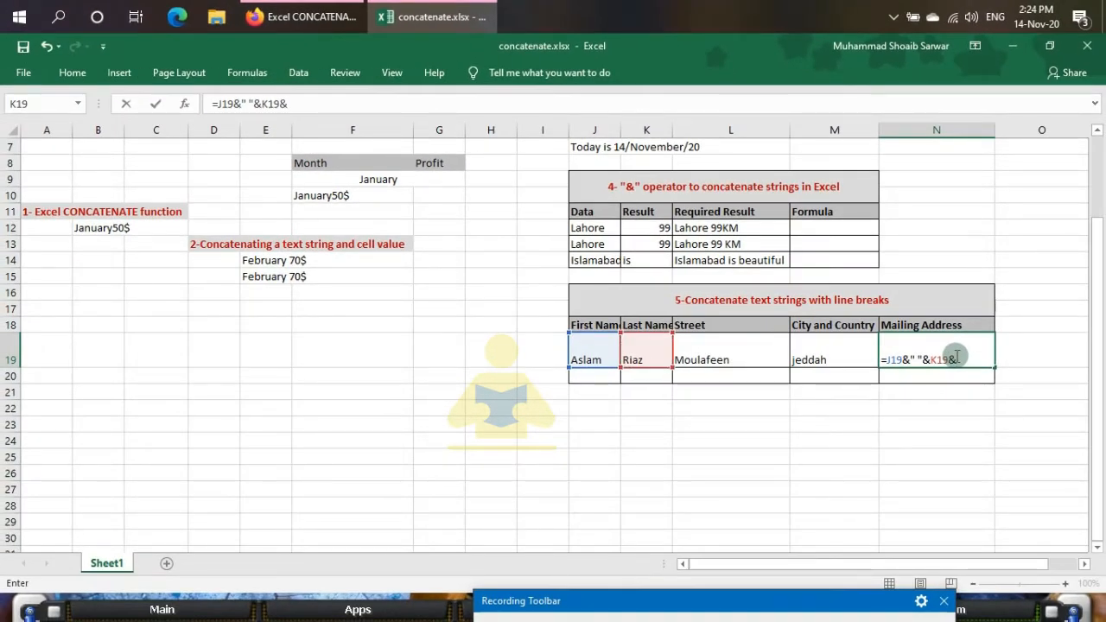
pyautogui.write('CHAr')
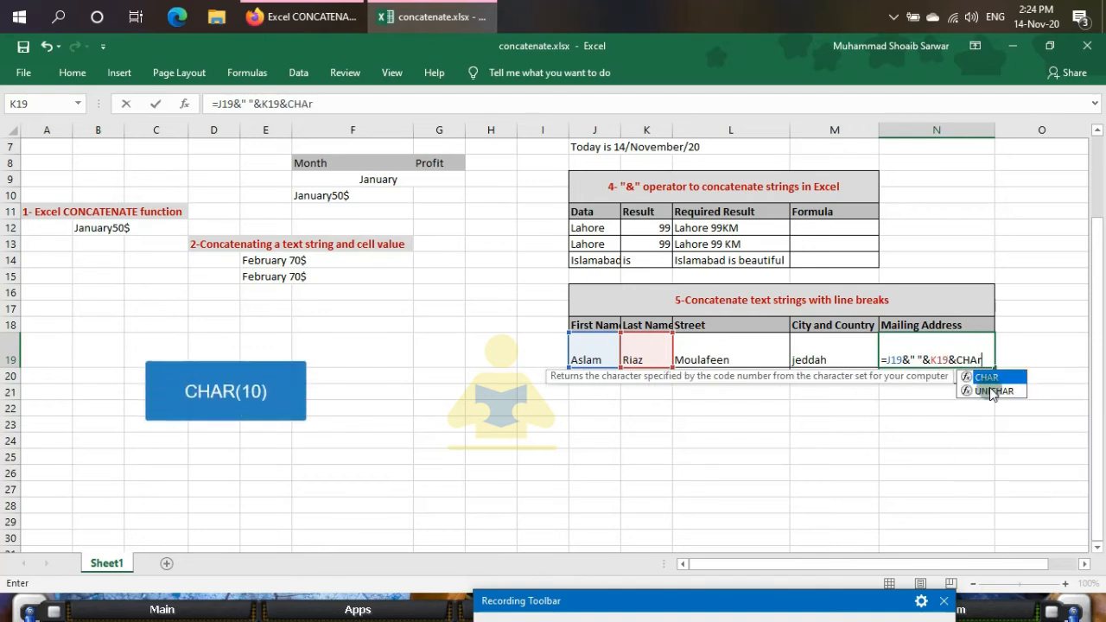
pyautogui.doubleClick(985, 378)
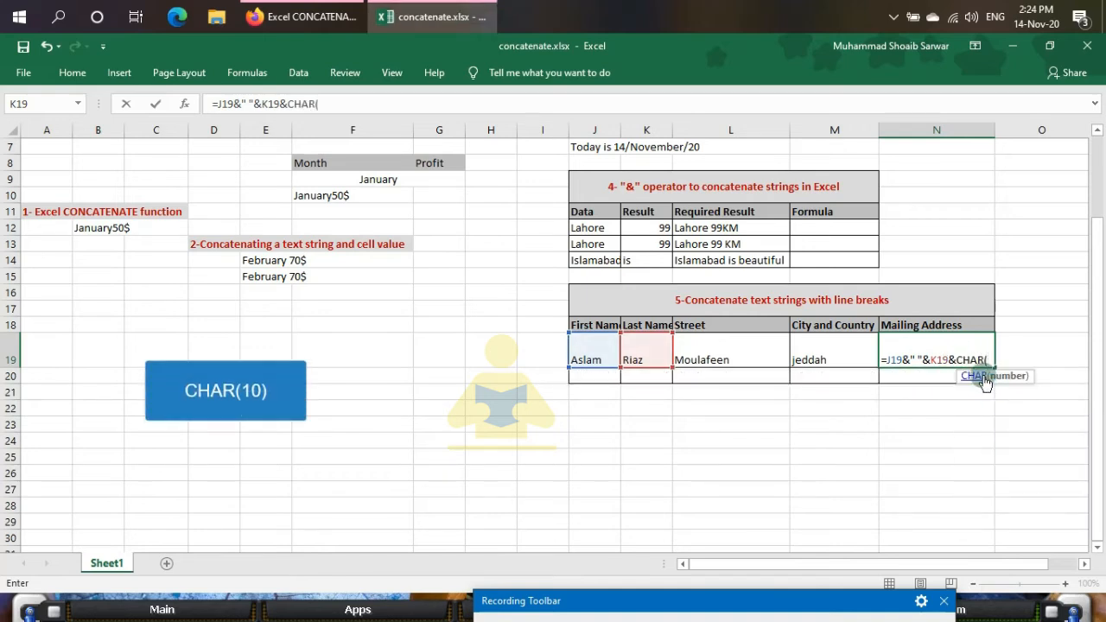
pyautogui.write('10')
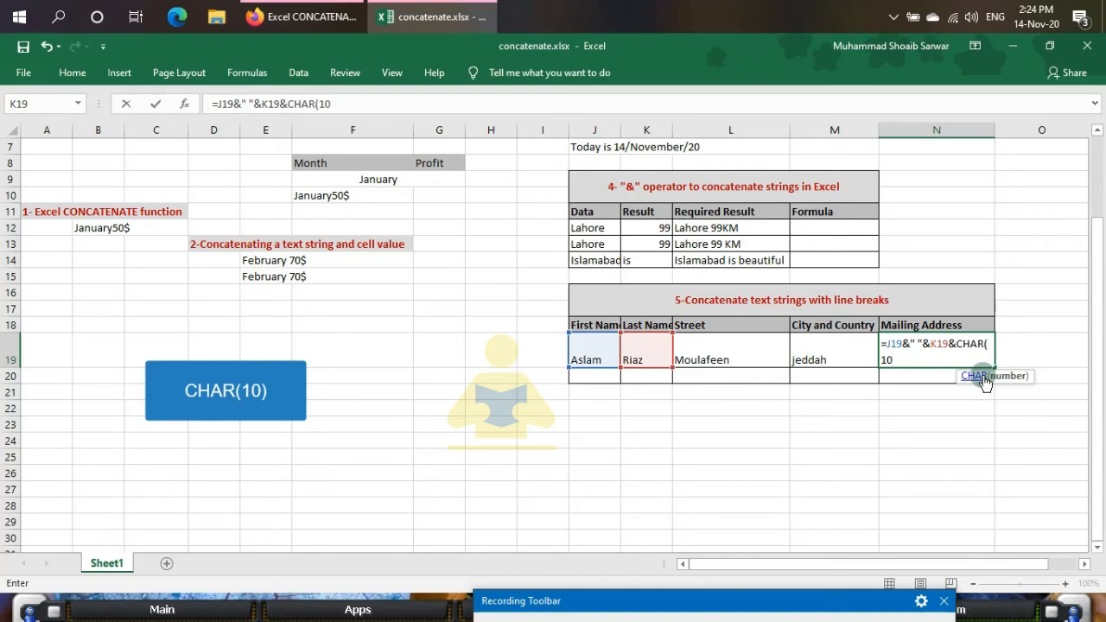
pyautogui.write(')')
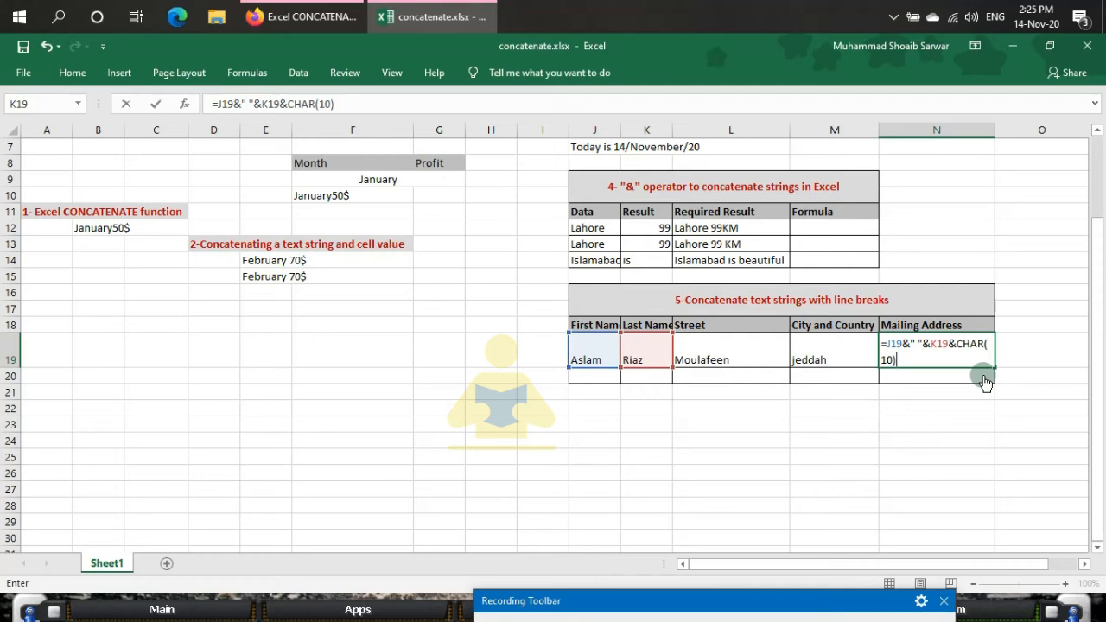
# - Append &L19" "&M19 to N19's formula for the street and city, and try to enter it
pyautogui.write('&')
pyautogui.click(731, 359)
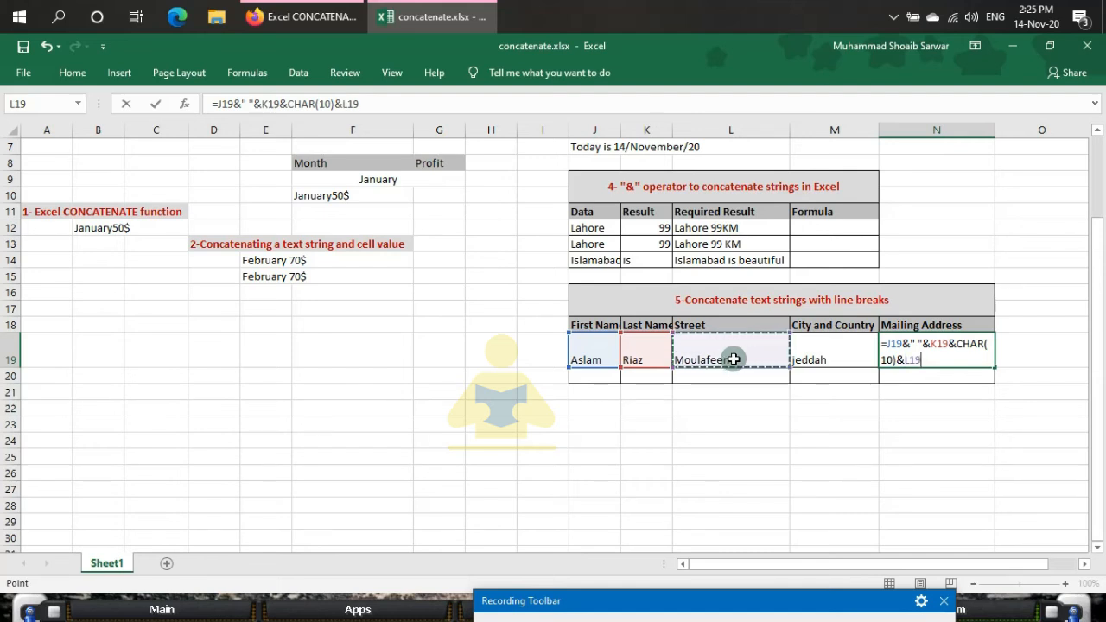
pyautogui.write('" "')
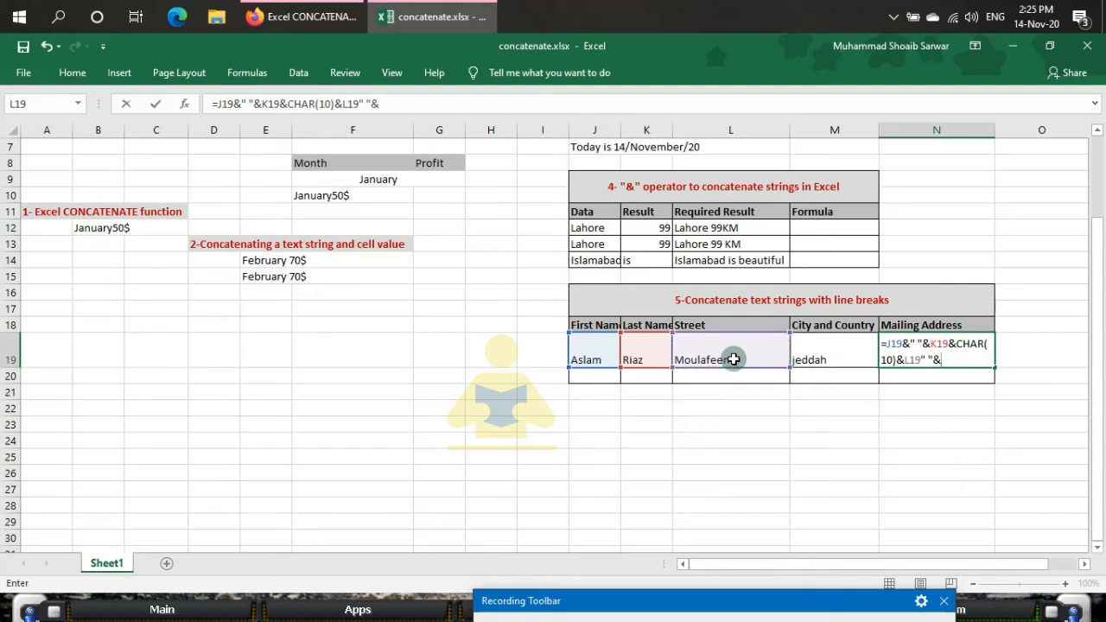
pyautogui.write('&')
pyautogui.click(851, 356)
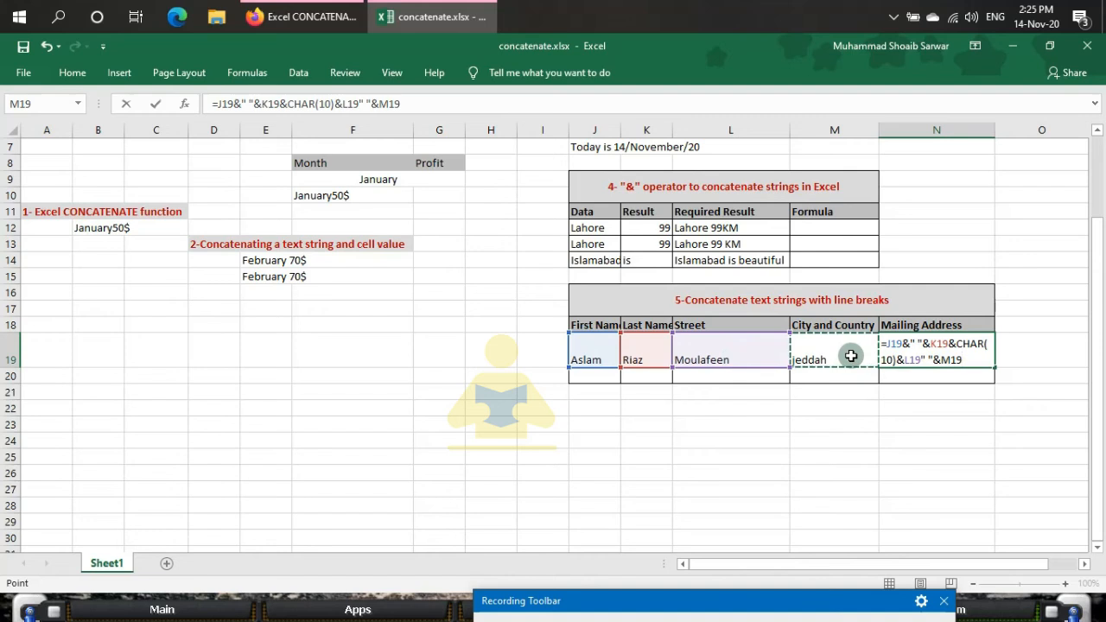
pyautogui.press('Return')
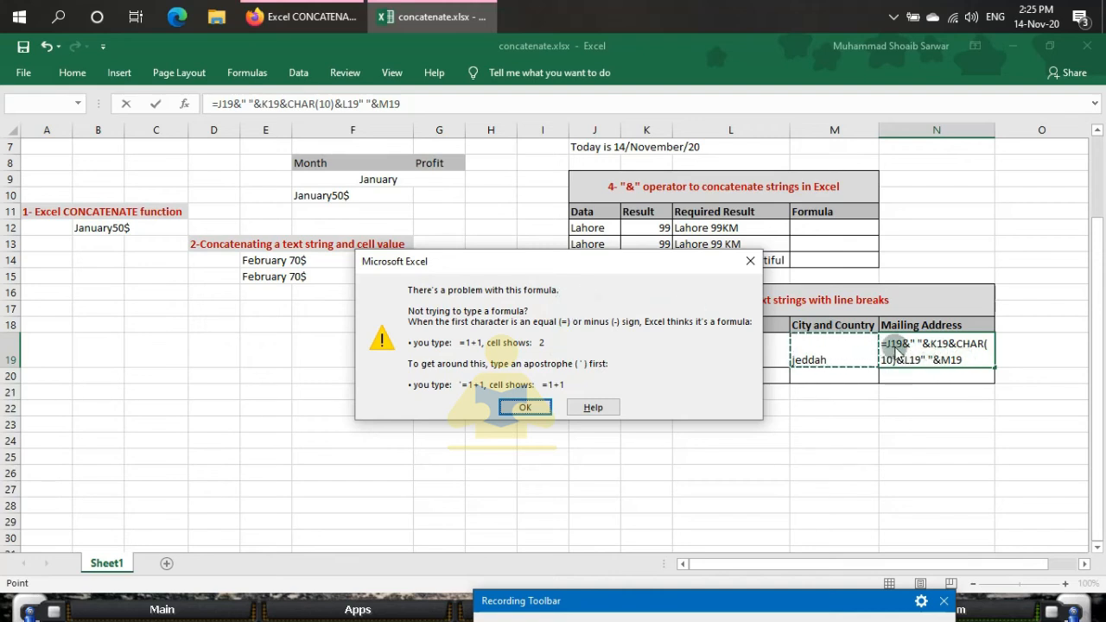
pyautogui.click(519, 408)
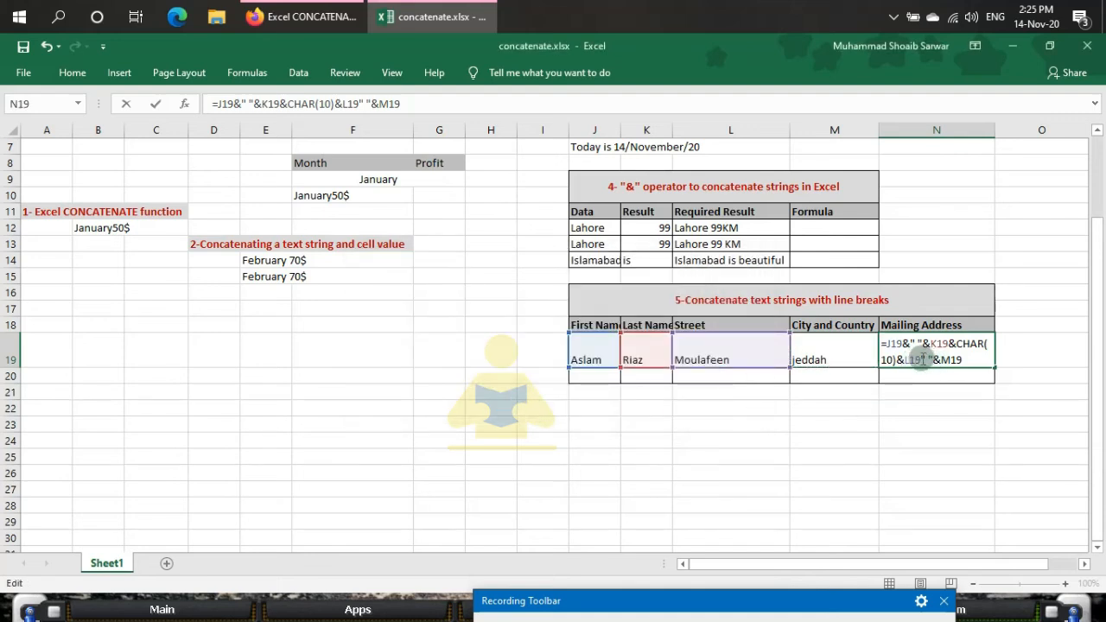
# - Insert the missing & between L19 and the quoted space in N19's formula and enter it
pyautogui.click(921, 359)
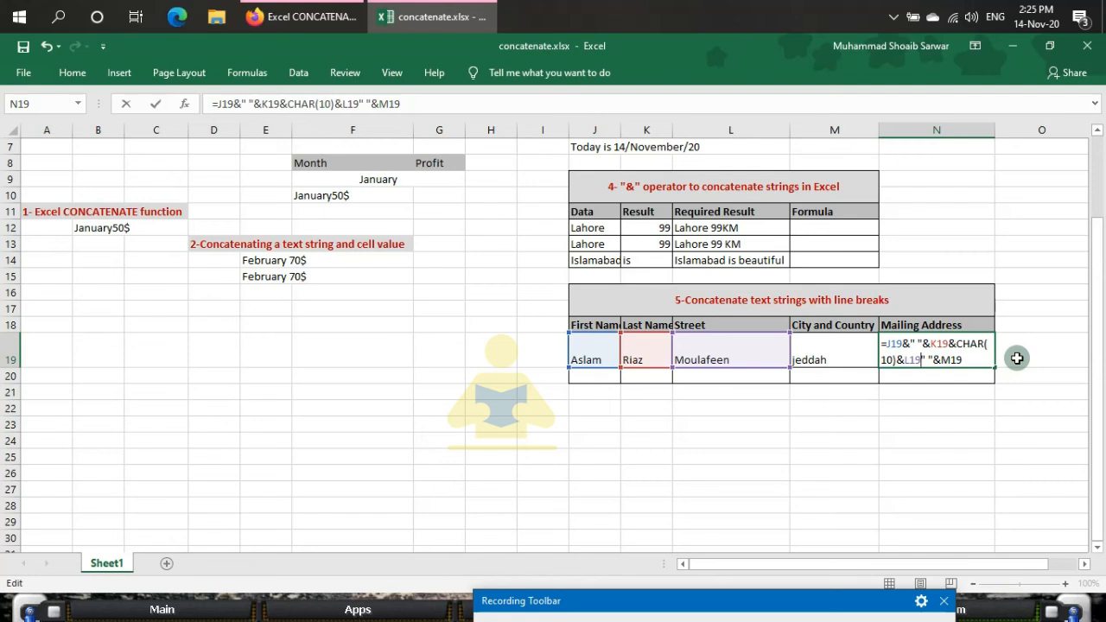
pyautogui.write('&')
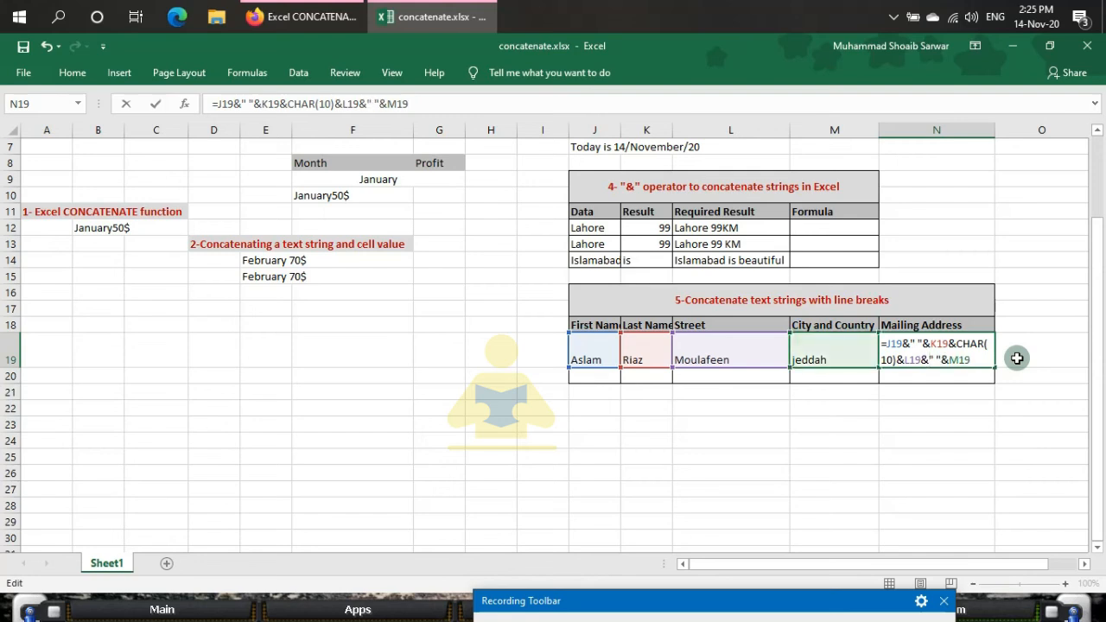
pyautogui.press('Return')
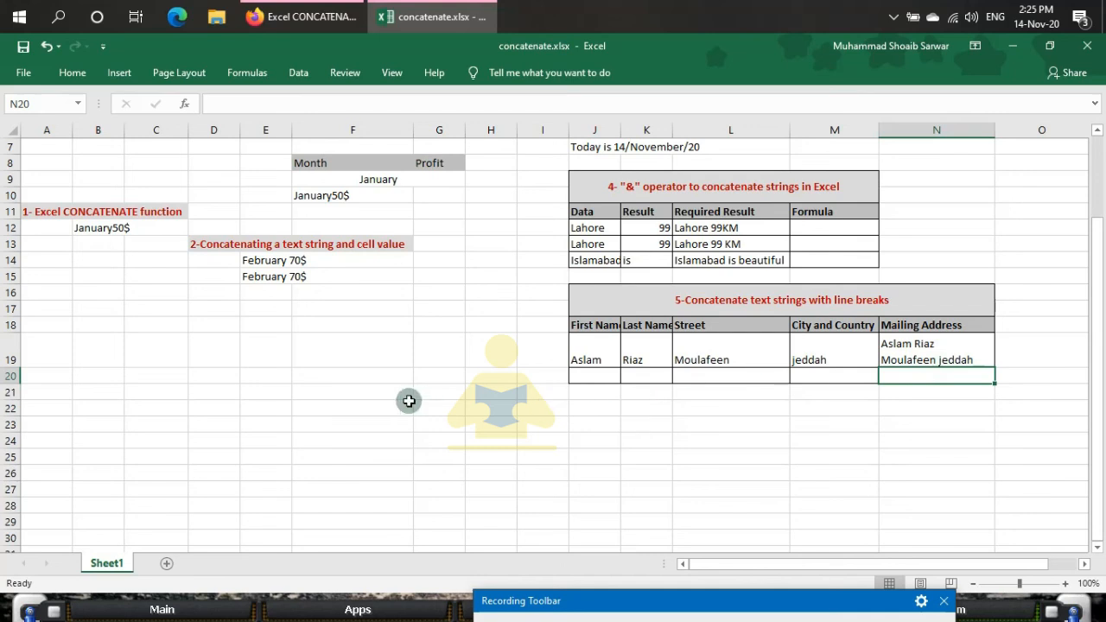
# - Turn on text wrapping for the empty cell F19
pyautogui.click(332, 351)
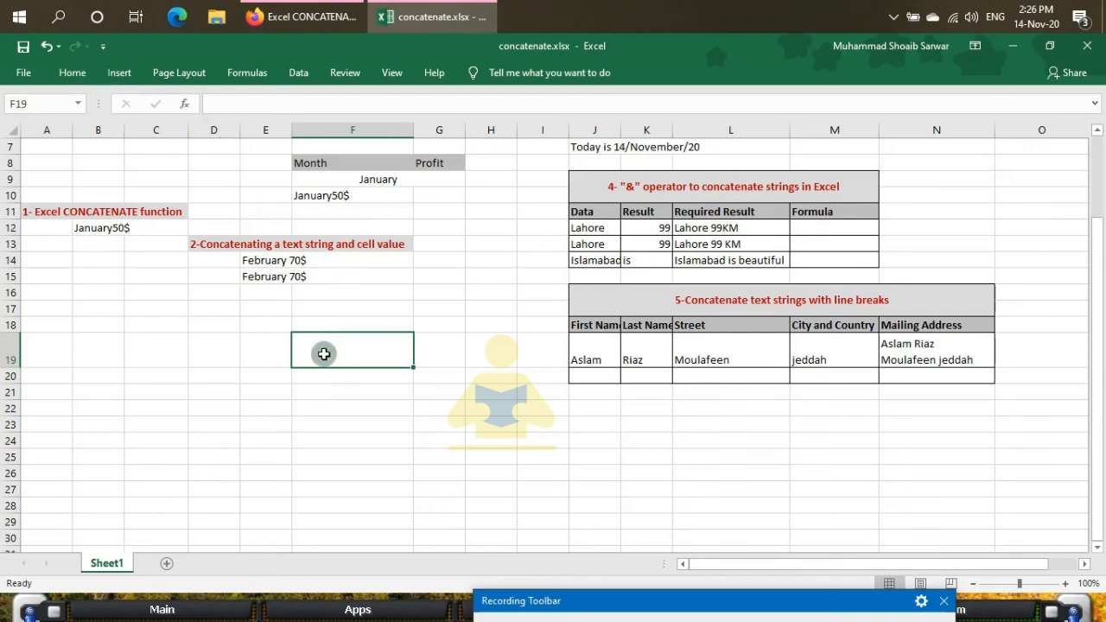
pyautogui.click(73, 74)
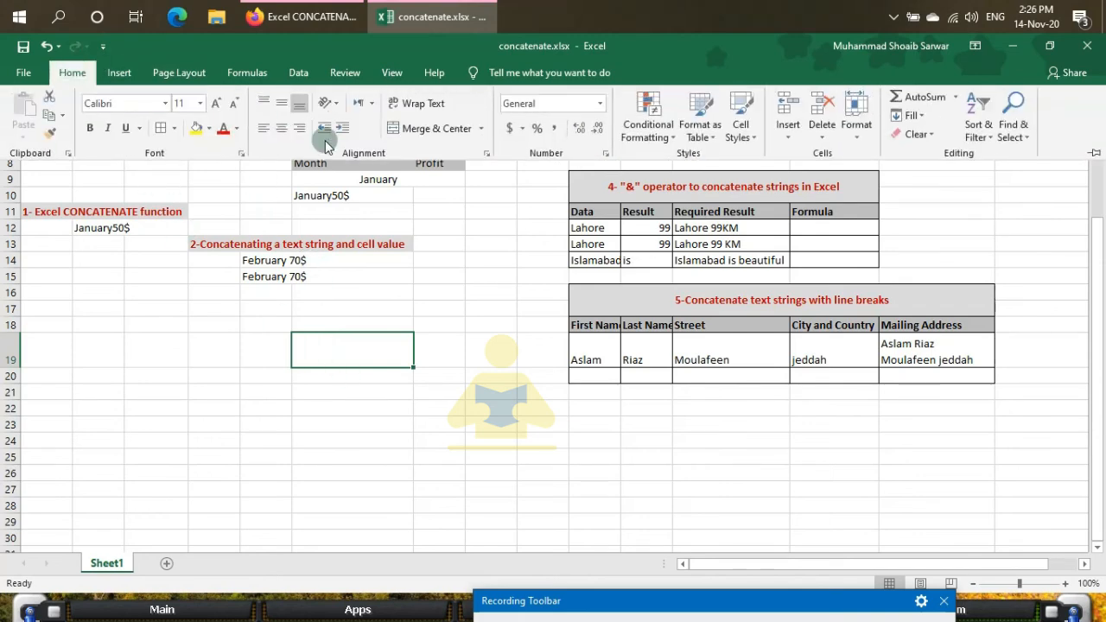
pyautogui.click(411, 106)
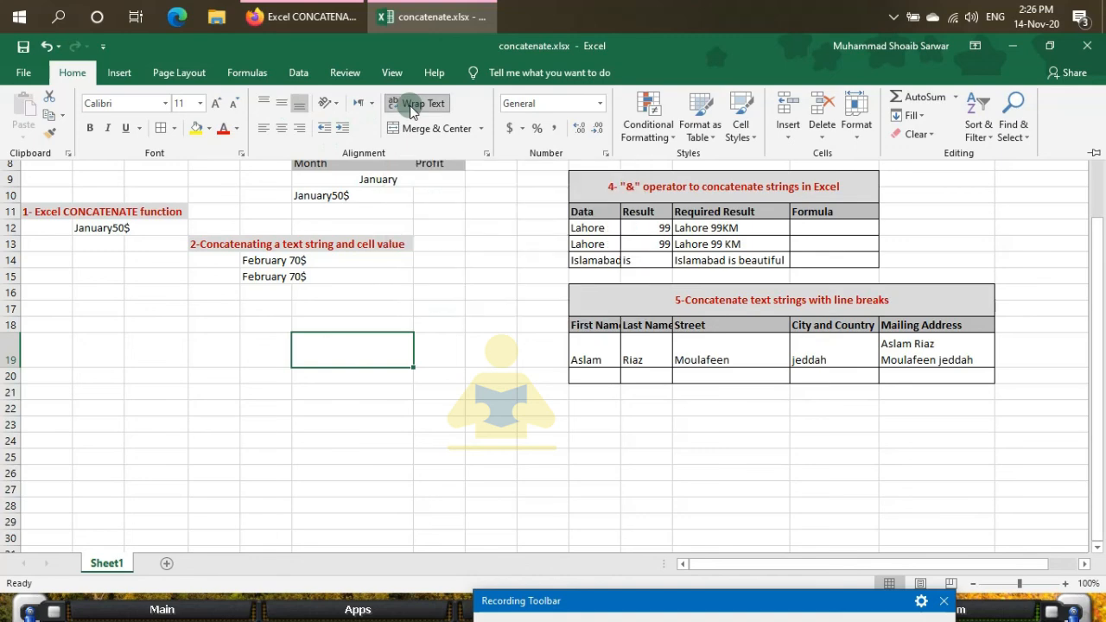
pyautogui.click(354, 351)
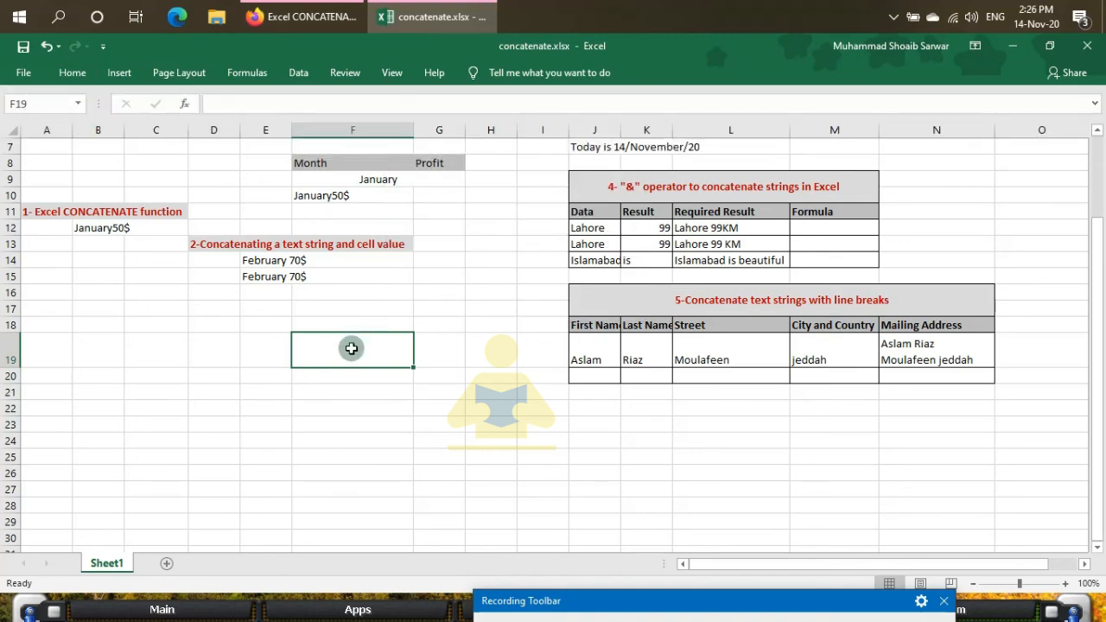
# - Write two lines of text in F19: the sample first name in lowercase plus "is a", a manual line break, and "good boy"
pyautogui.write('asl')
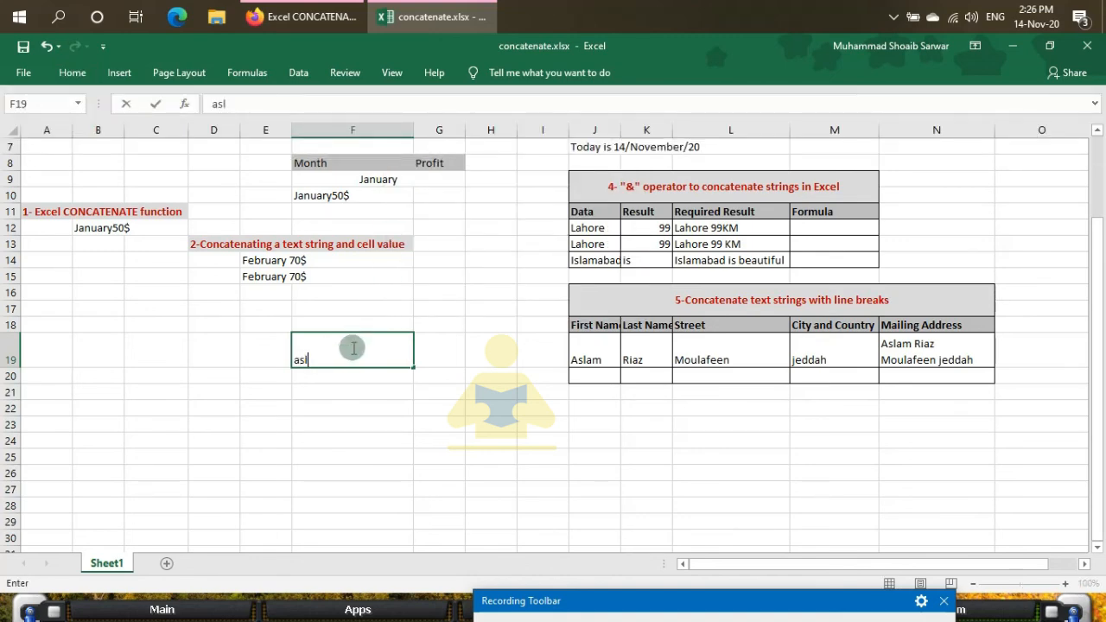
pyautogui.write('am is a')
pyautogui.hotkey('alt', 'Return')
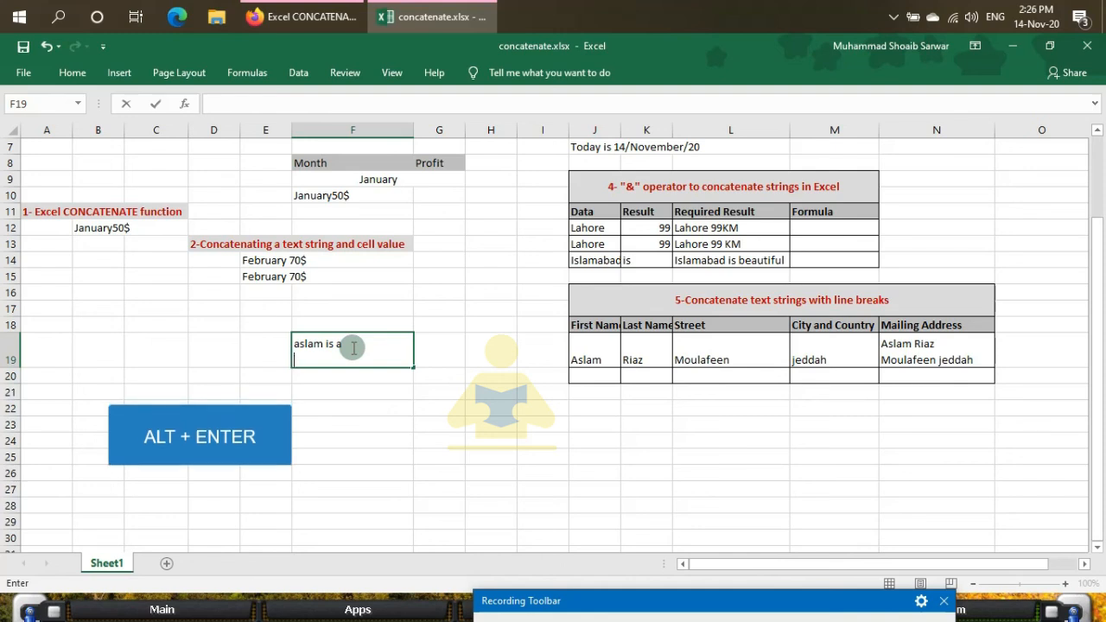
pyautogui.write('good boy')
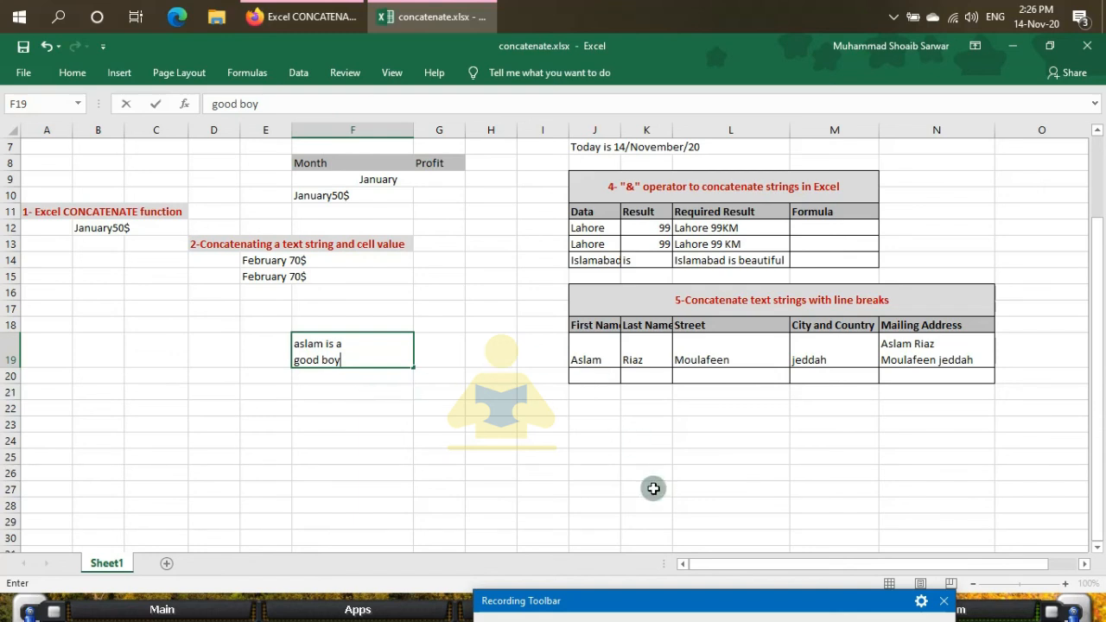
pyautogui.moveTo(690, 610); pyautogui.dragTo(677, 458)
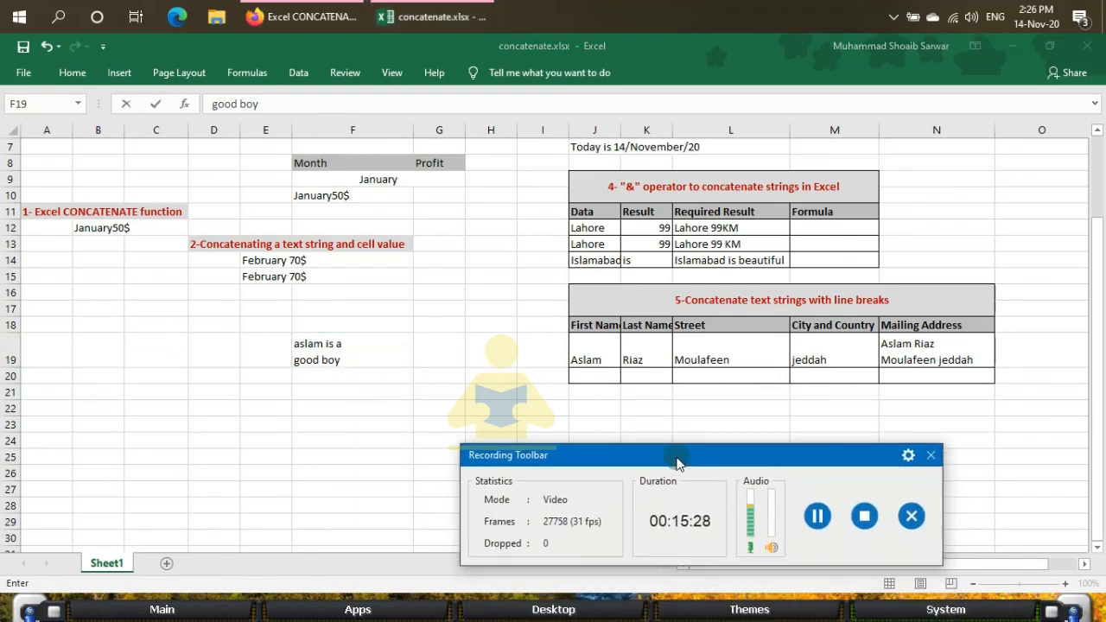
pyautogui.moveTo(676, 454); pyautogui.dragTo(677, 431)
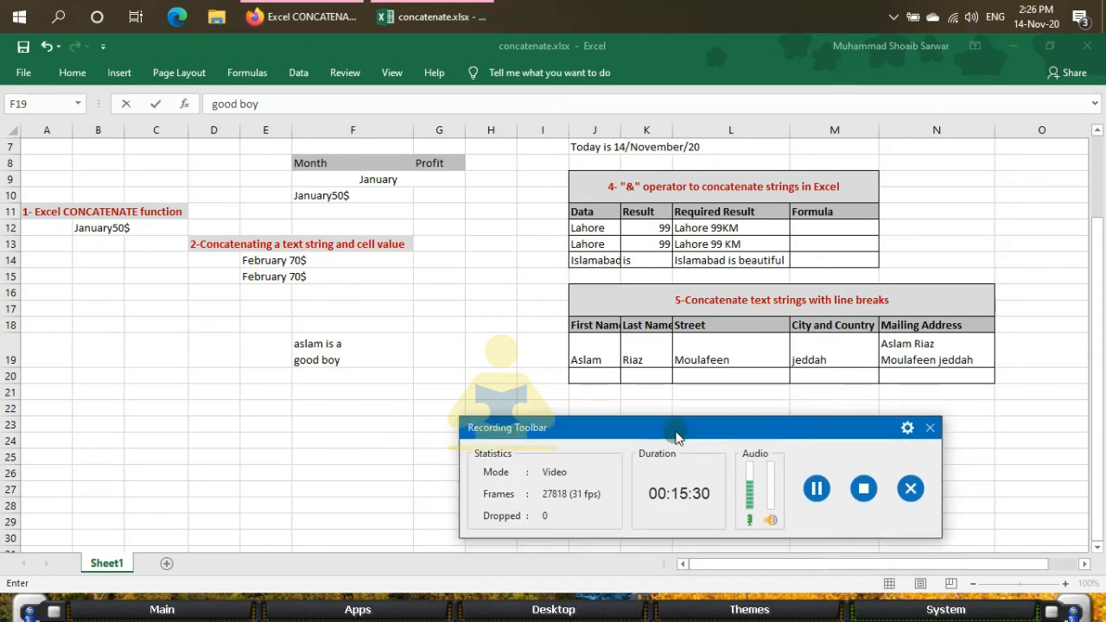